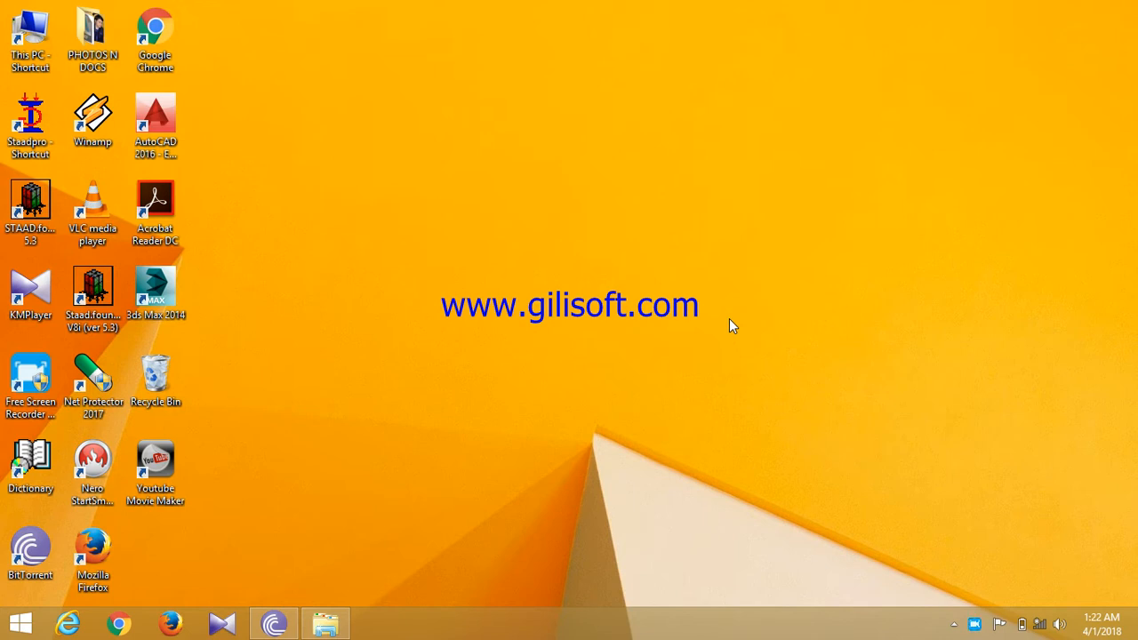
Switch to STAAD.Pro, create a new Space project with the file name 332, and close the snap grid
double_click(32, 140)
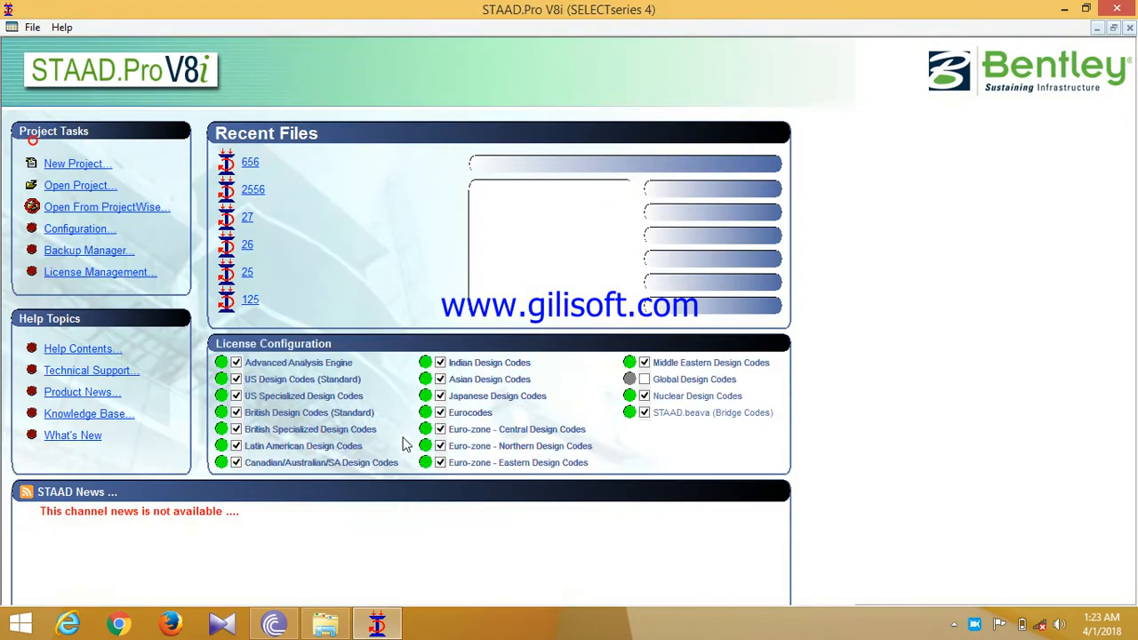
left_click(76, 165)
left_click(396, 181)
left_click_drag(634, 208, 532, 207)
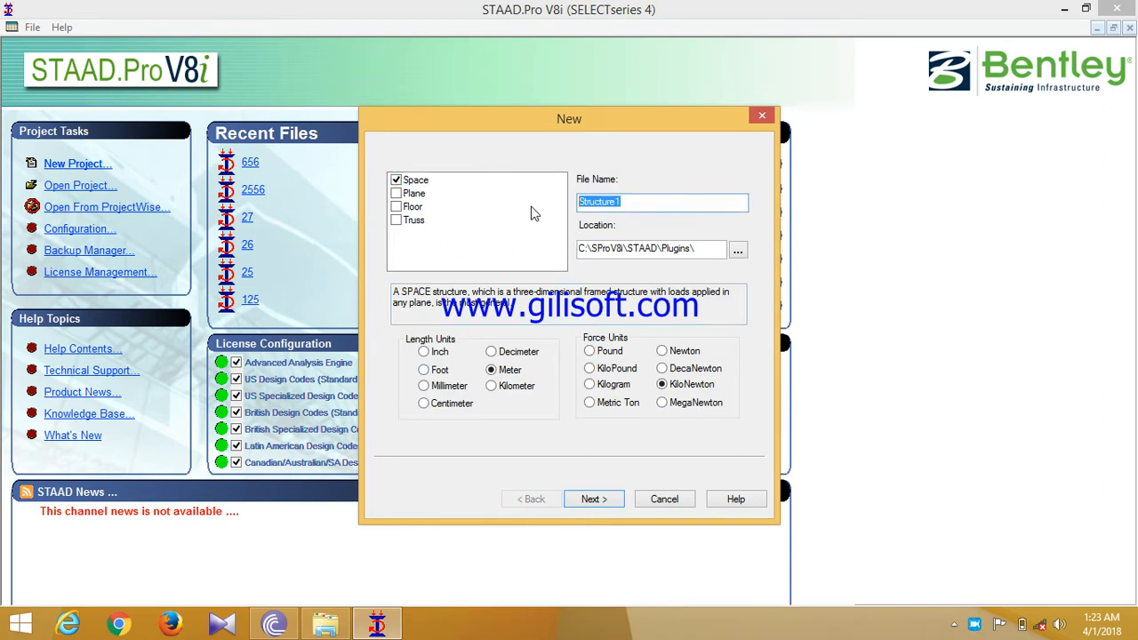
type("332")
left_click(602, 499)
left_click(596, 497)
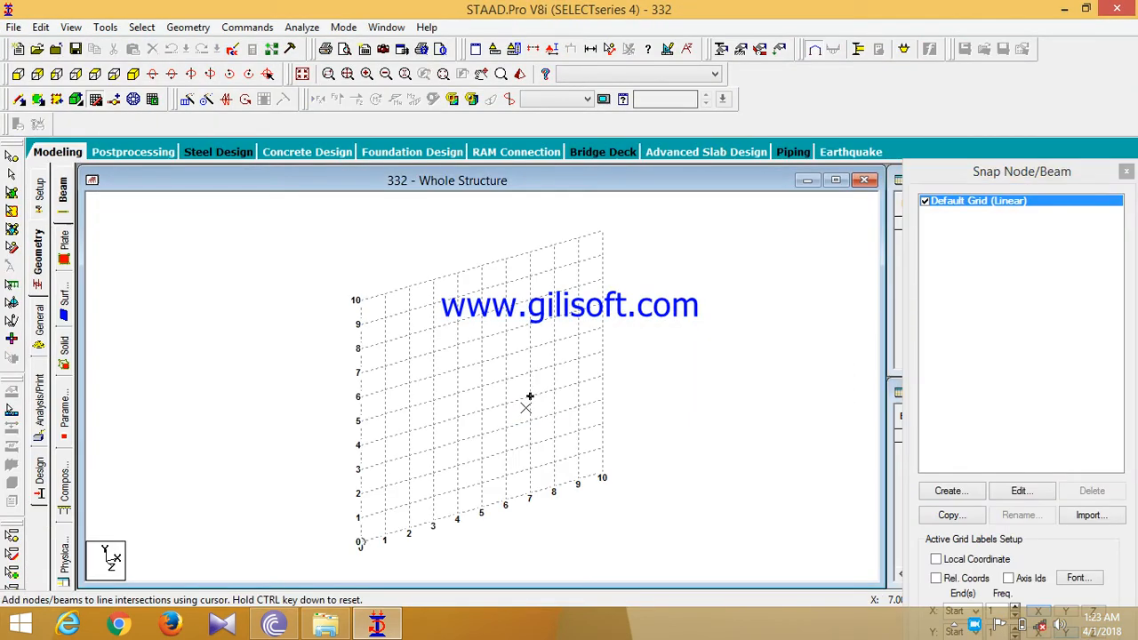
left_click(97, 102)
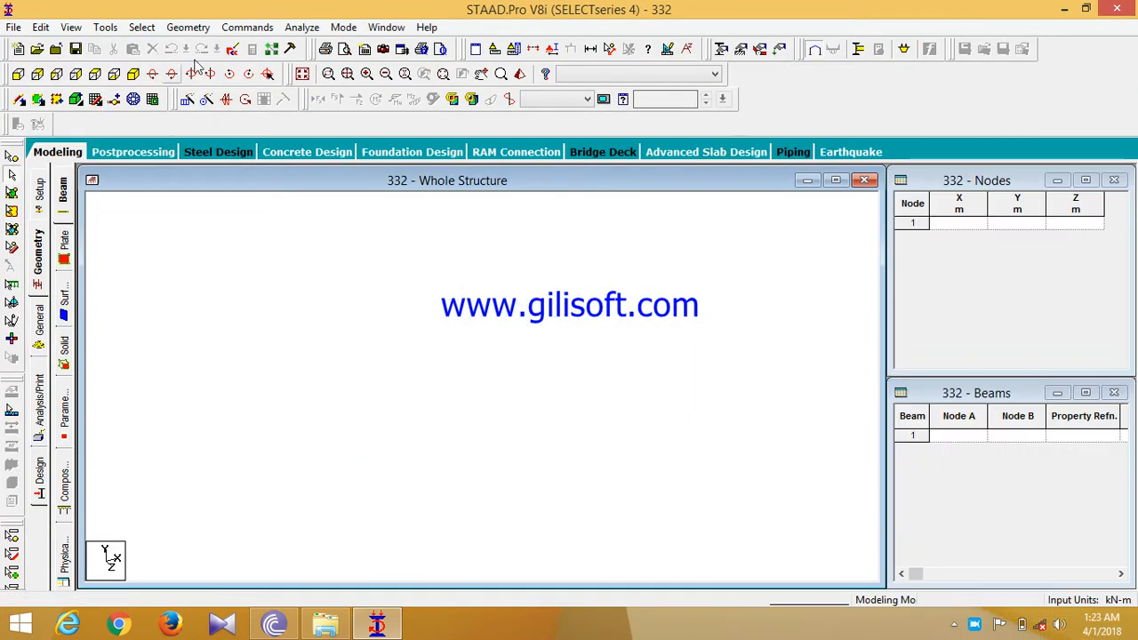
Run the Structure Wizard and start a Bay Frame from the Frame Models prototypes
left_click(210, 28)
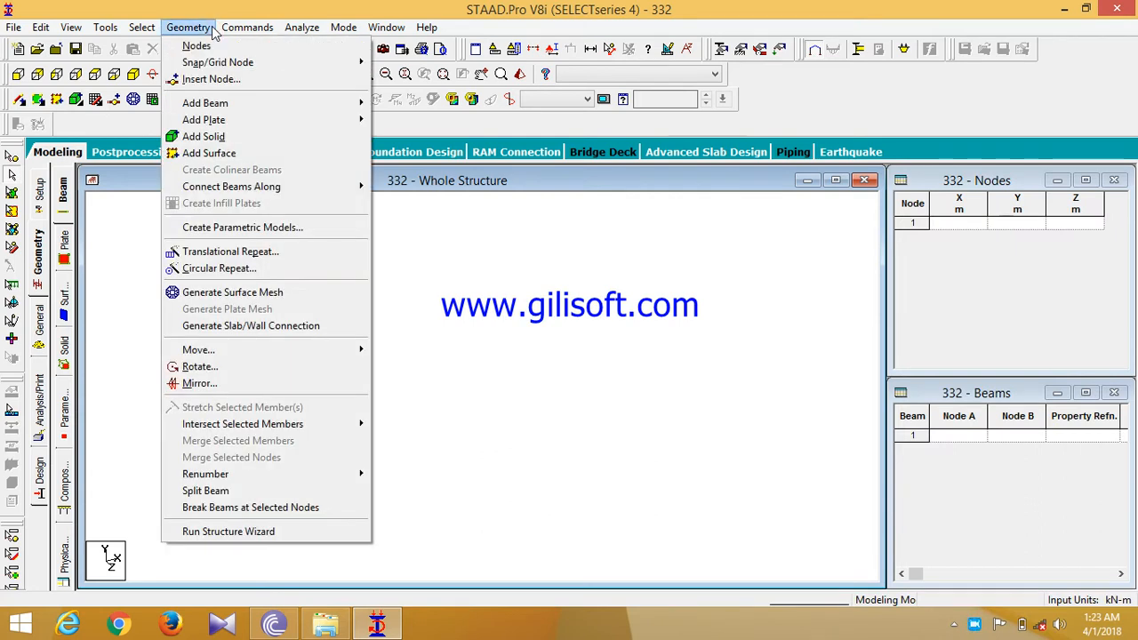
left_click(255, 533)
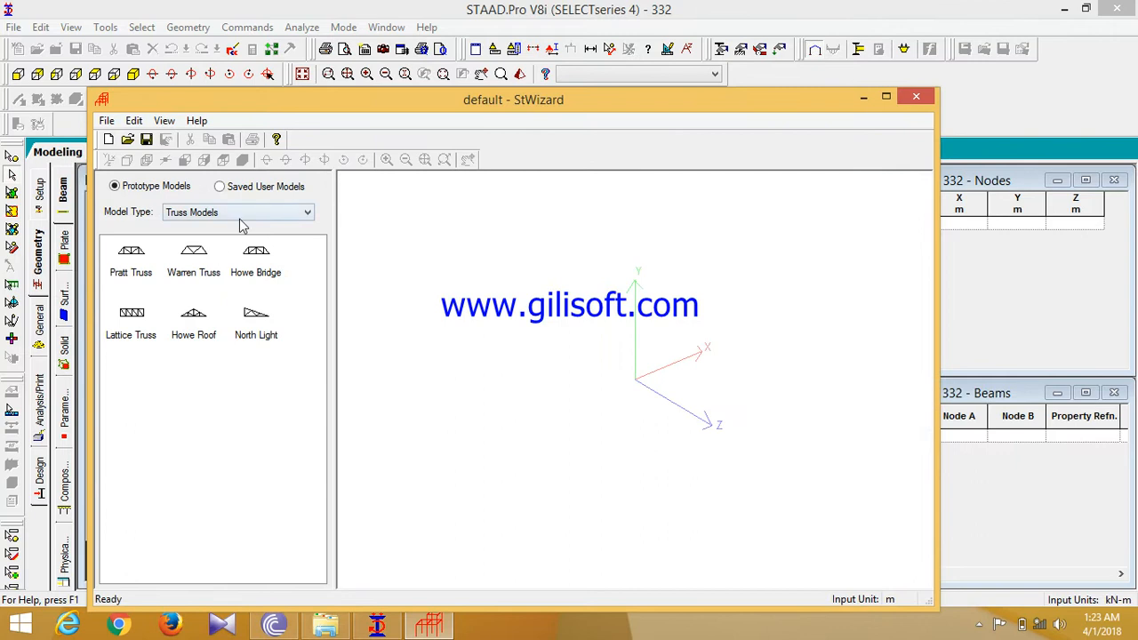
left_click(240, 218)
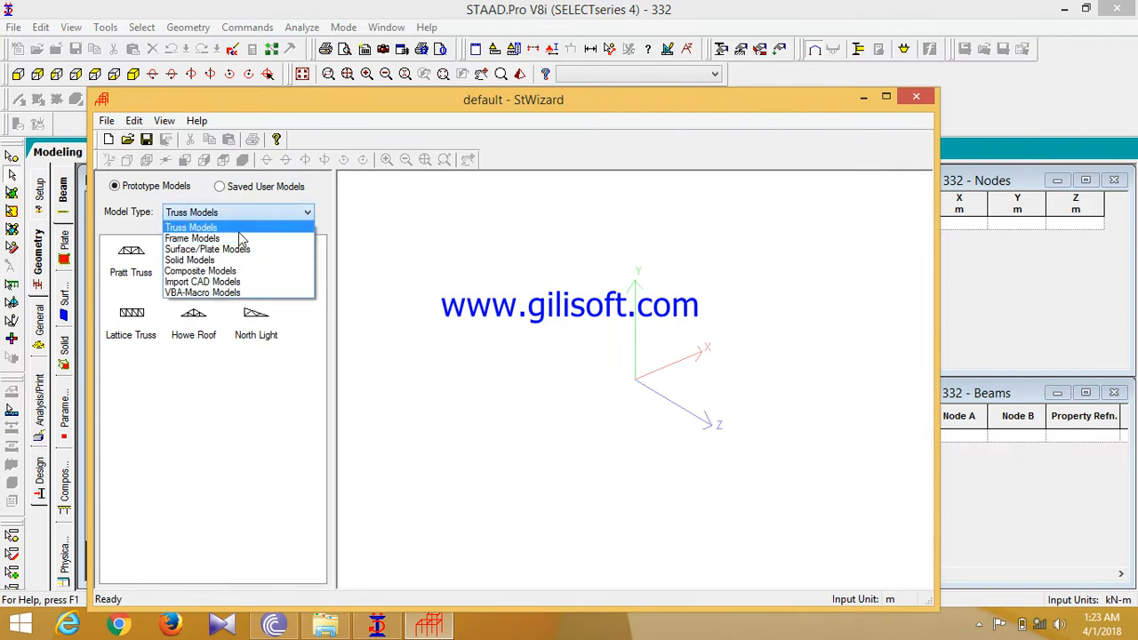
left_click(238, 238)
double_click(143, 259)
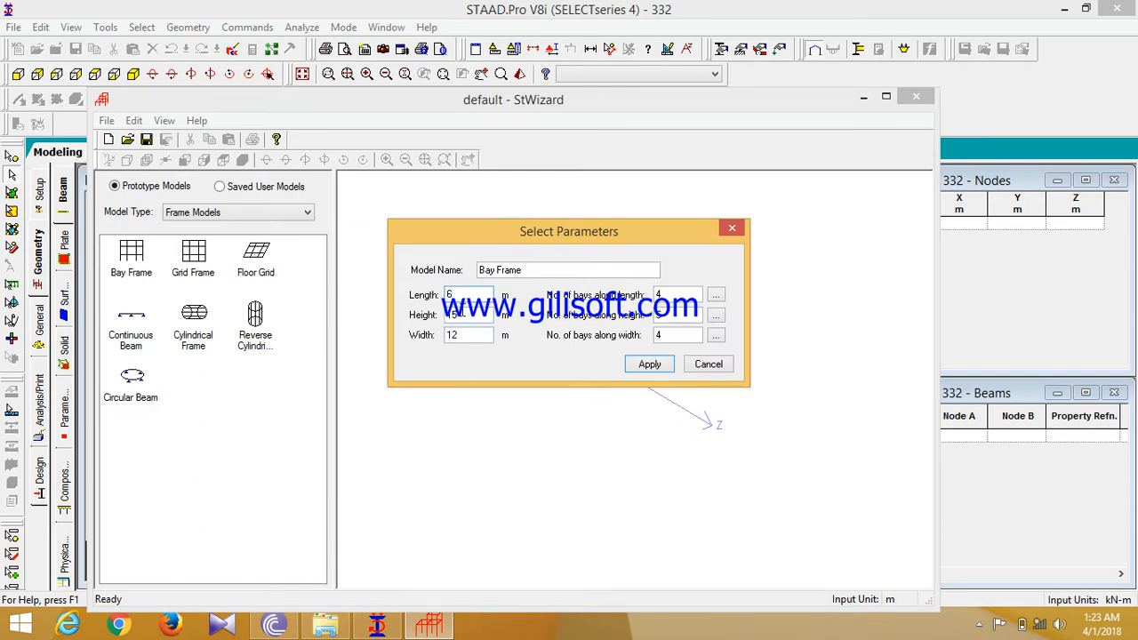
Generate the bay frame with length 6 m, height 4 m, width 6 m and one bay along each direction
left_click_drag(487, 318, 419, 344)
type("48")
left_click_drag(700, 295, 625, 307)
type("1")
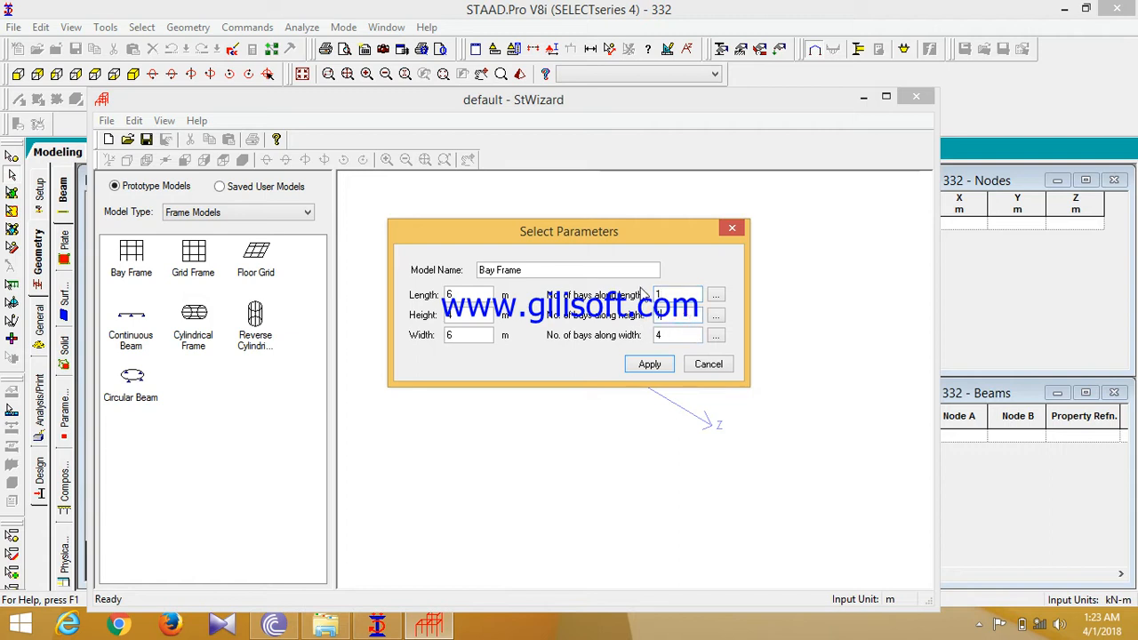
left_click_drag(681, 334, 656, 335)
type("1")
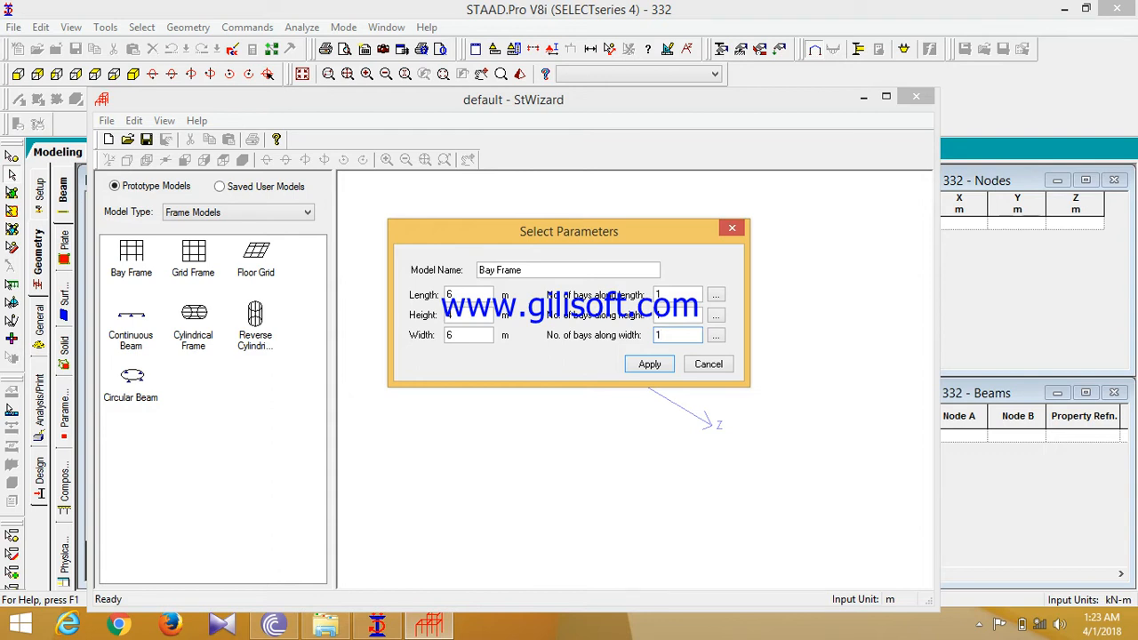
left_click(661, 367)
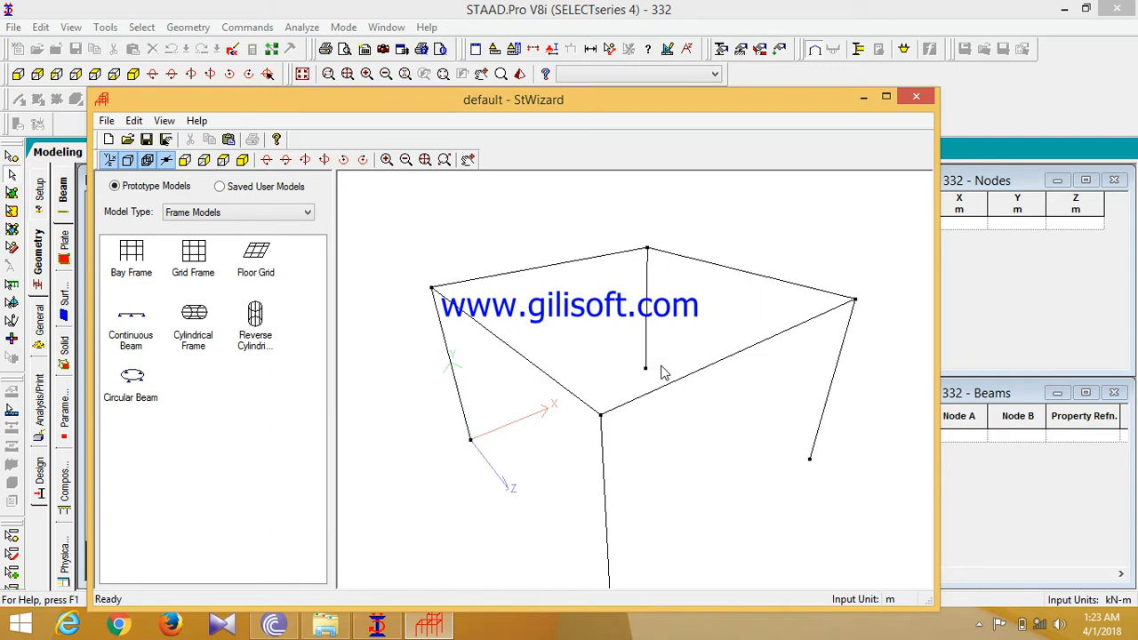
Transfer the bay frame prototype into the STAAD.Pro model with X, Y and Z offsets of 0 m
left_click(234, 144)
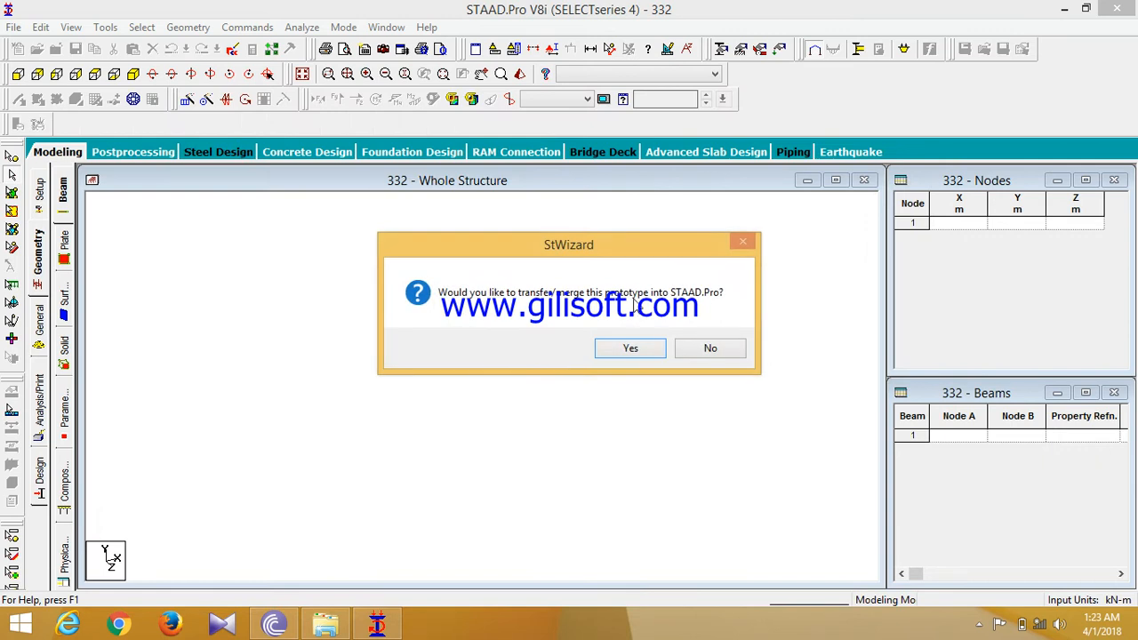
left_click(630, 347)
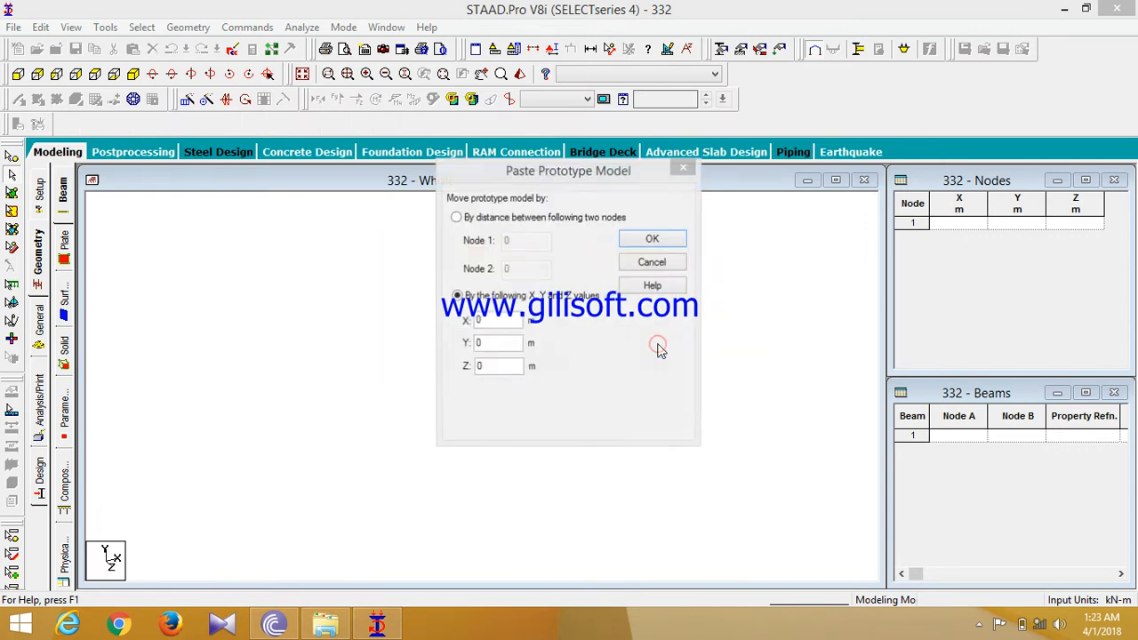
left_click(651, 240)
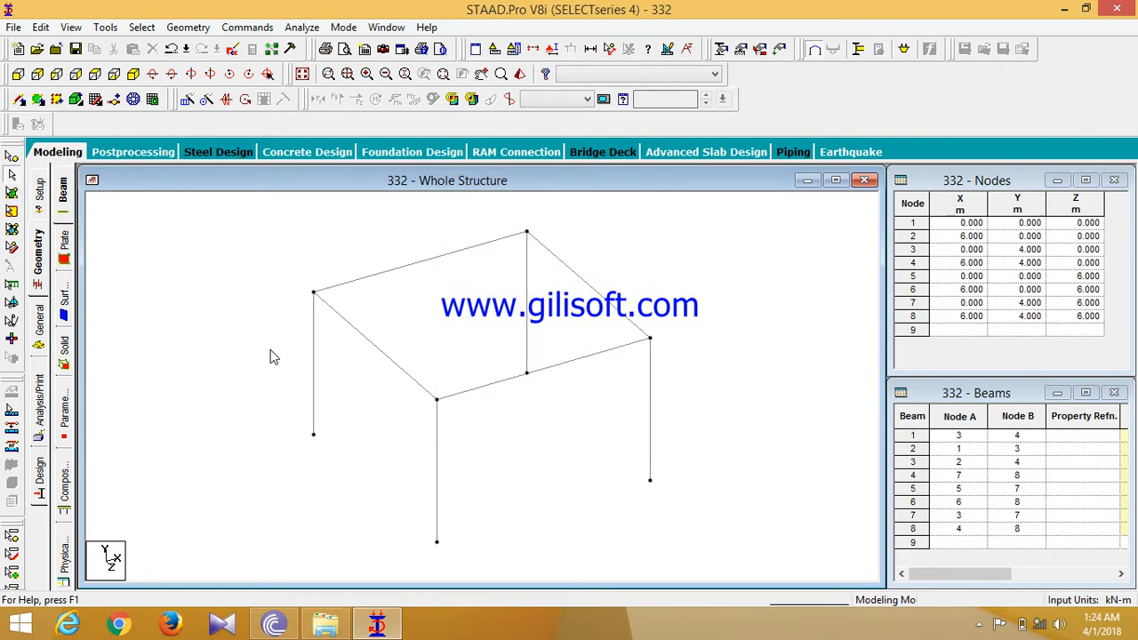
Define a rectangular section property with YD 0.2 m, ZD 0.3 m and material STEEL
left_click(39, 343)
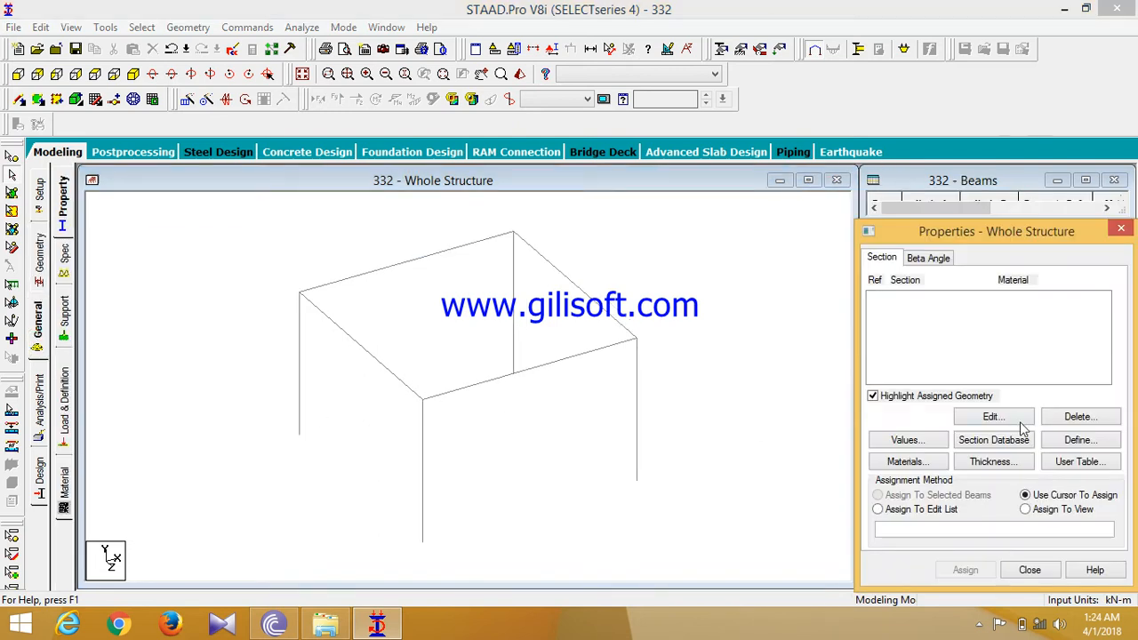
left_click(1079, 440)
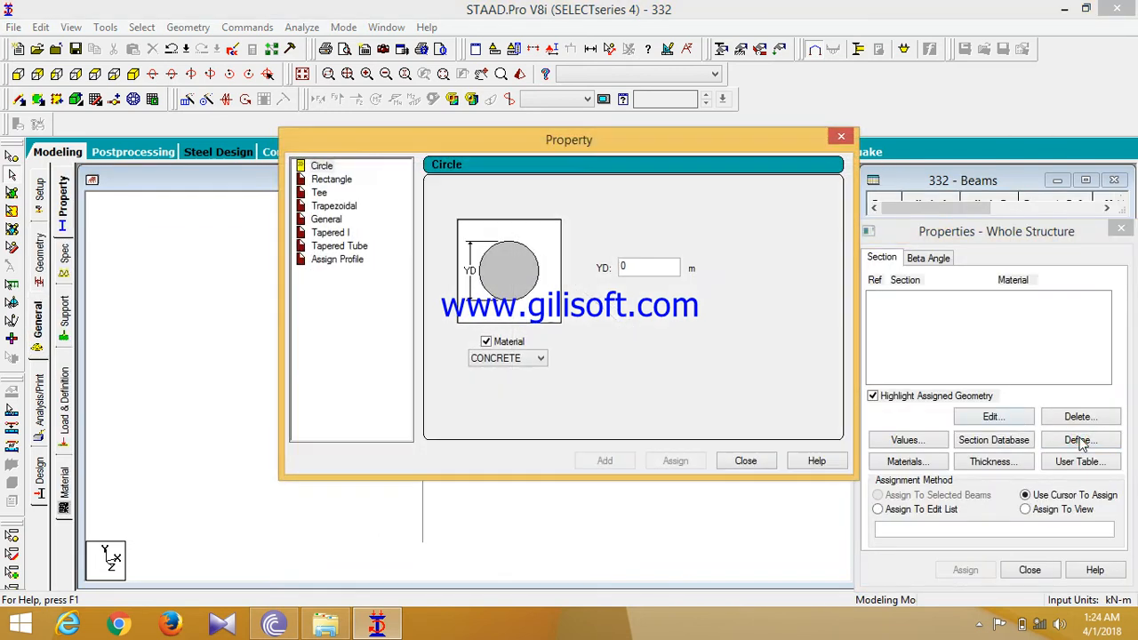
left_click(342, 176)
left_click(635, 255)
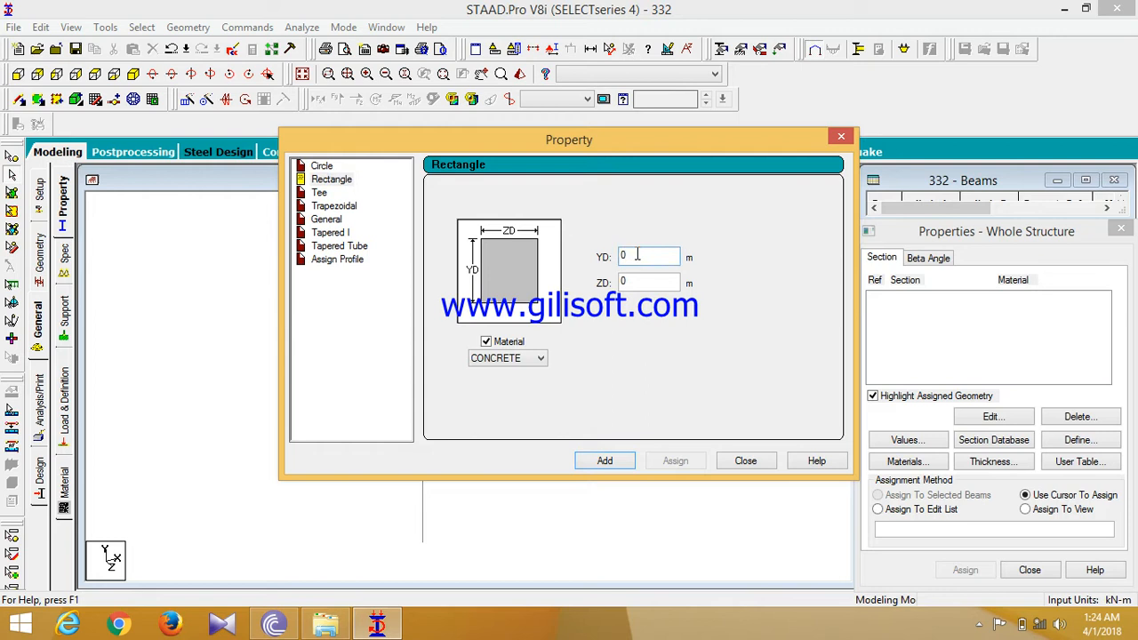
type(".2")
left_click(649, 285)
type(".3")
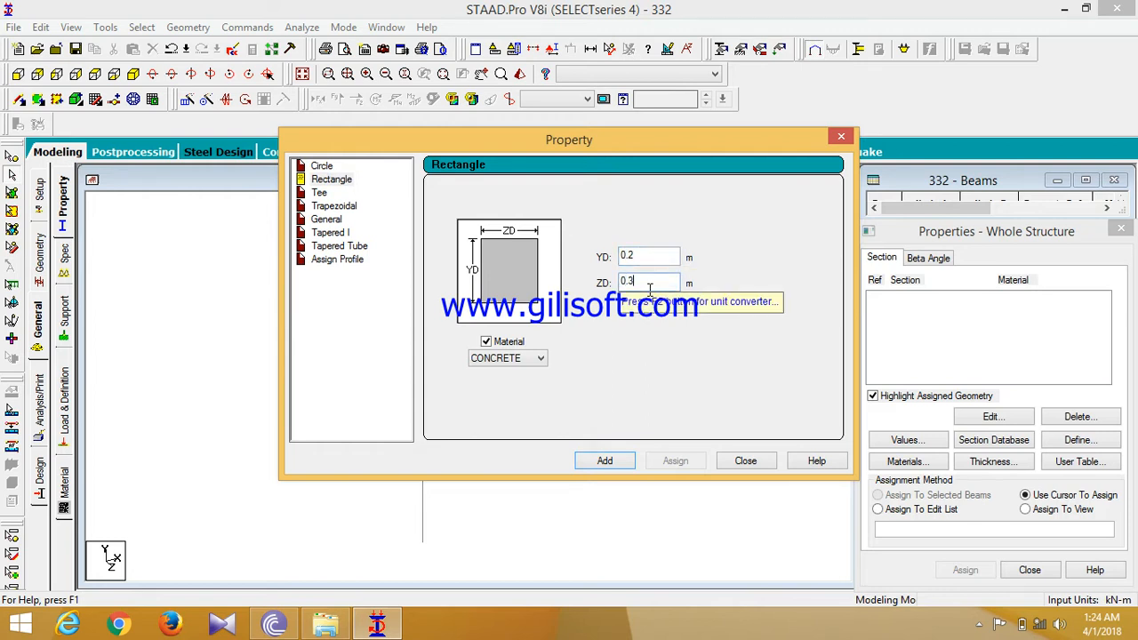
left_click(539, 358)
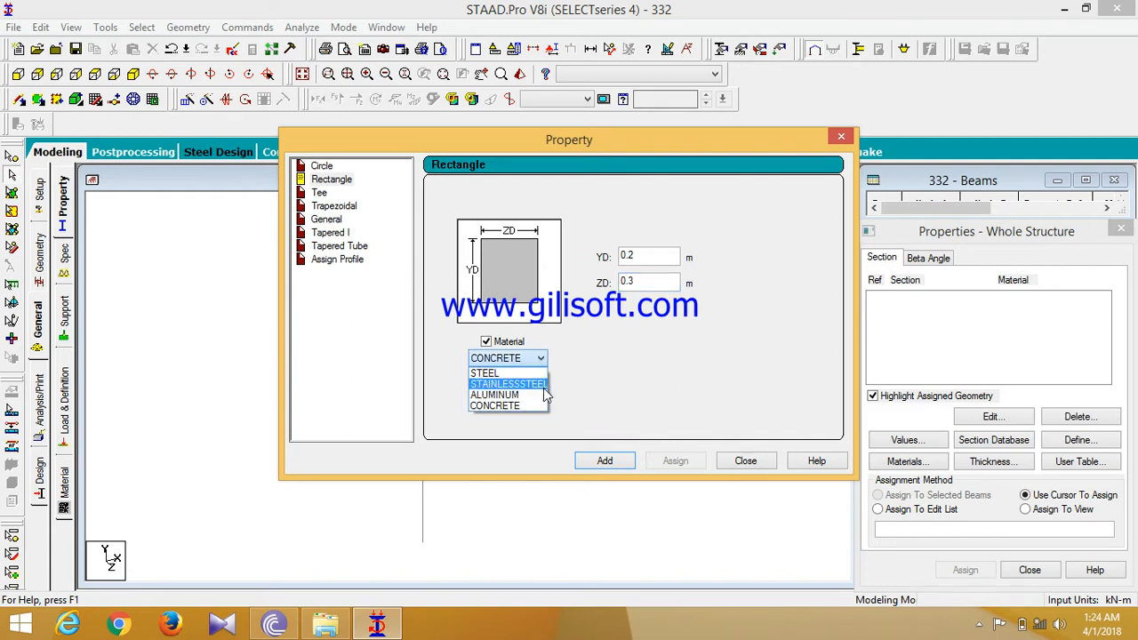
left_click(535, 372)
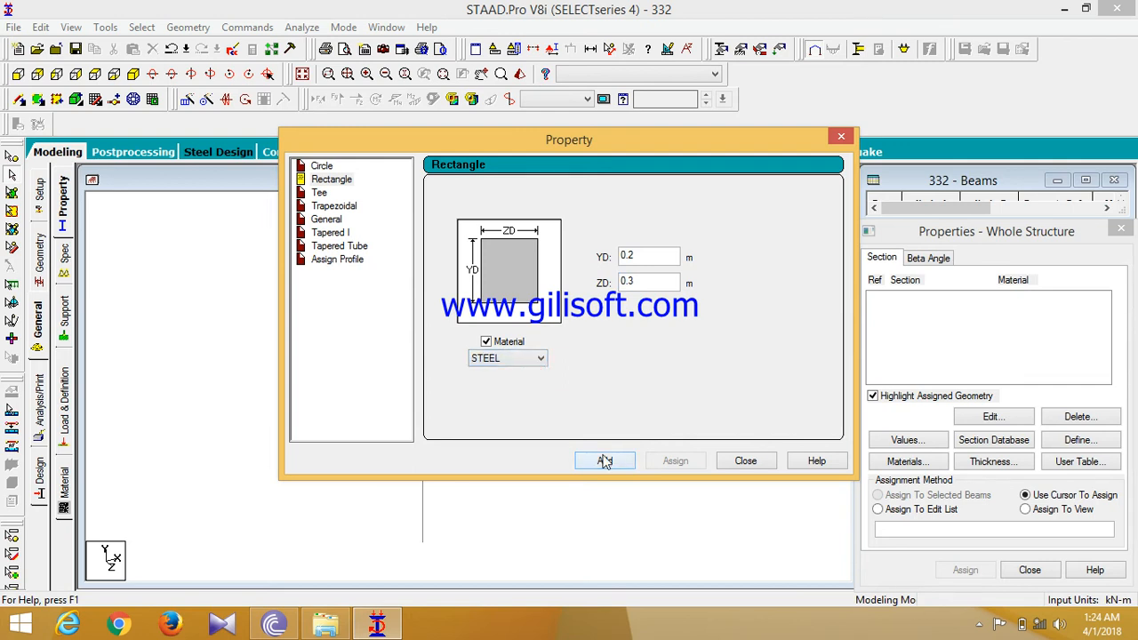
left_click(604, 460)
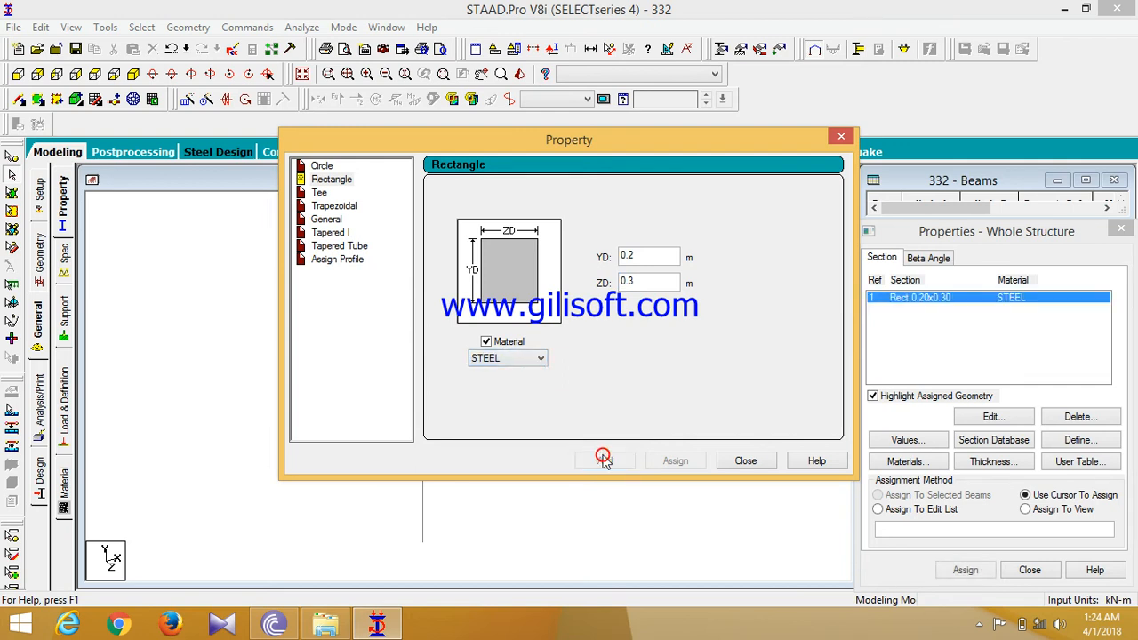
Define a circular section property with YD 0.2 m and material STEEL, and finish defining sections
left_click(321, 168)
double_click(653, 268)
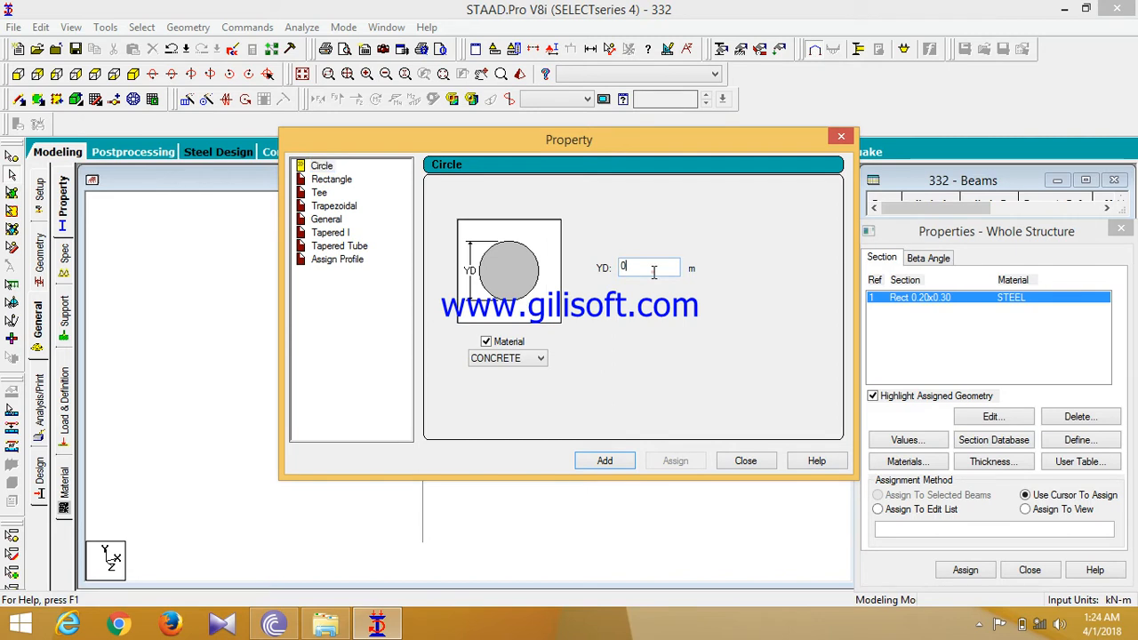
key("BackSpace")
left_click(539, 359)
left_click(528, 373)
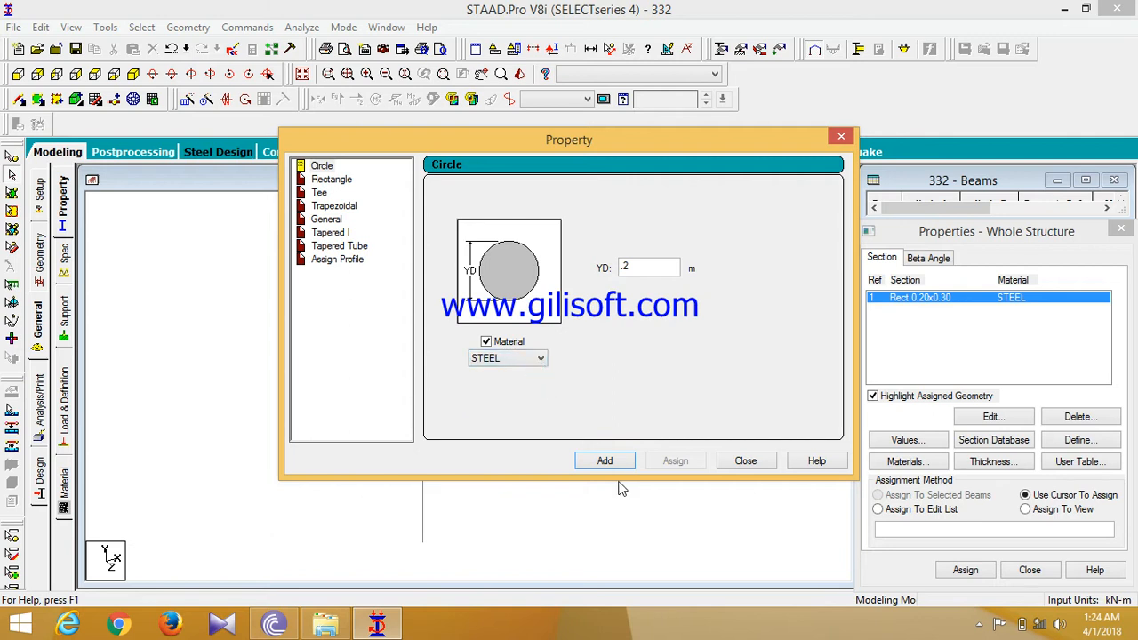
left_click(629, 462)
left_click(745, 461)
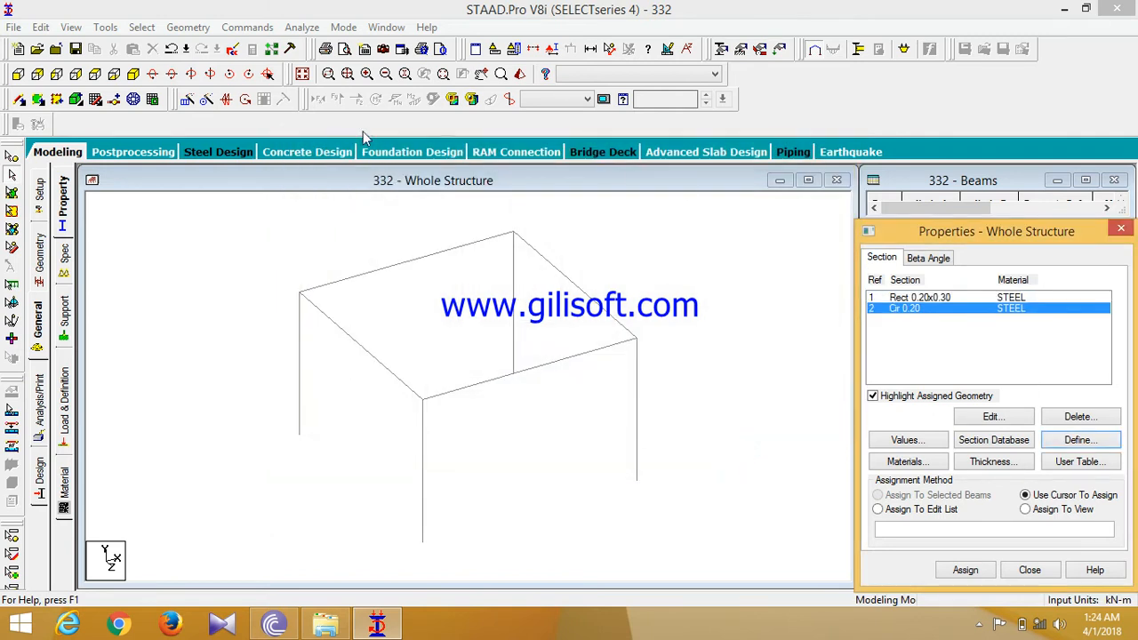
Assign the circular 0.20 section to all the columns, selected as beams parallel to Y
left_click(255, 3)
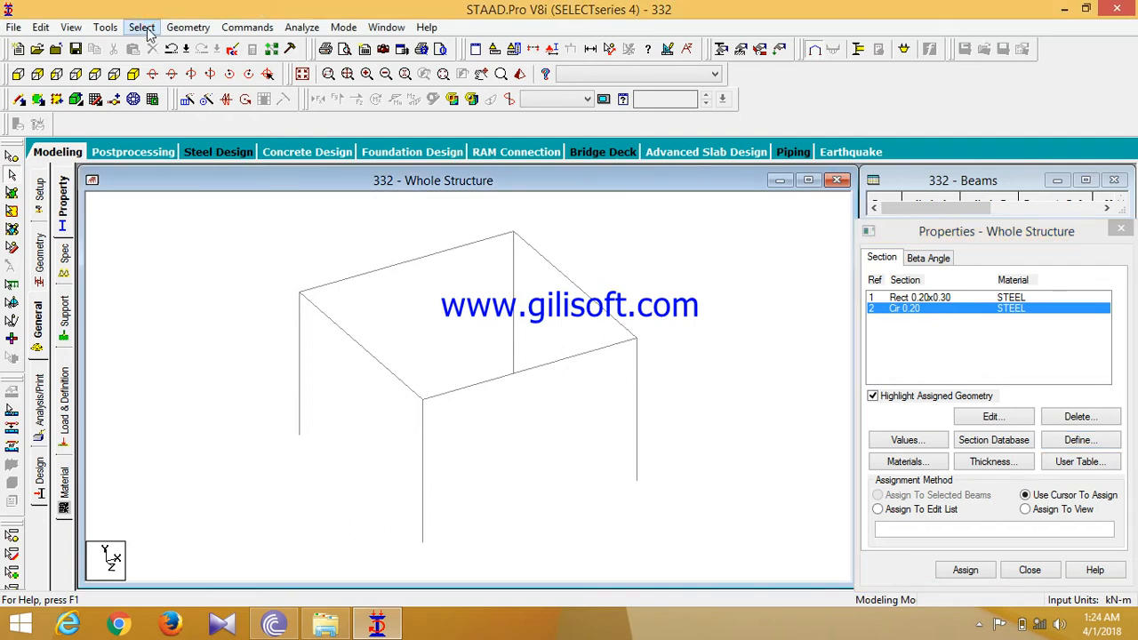
left_click(143, 26)
mouse_move(302, 326)
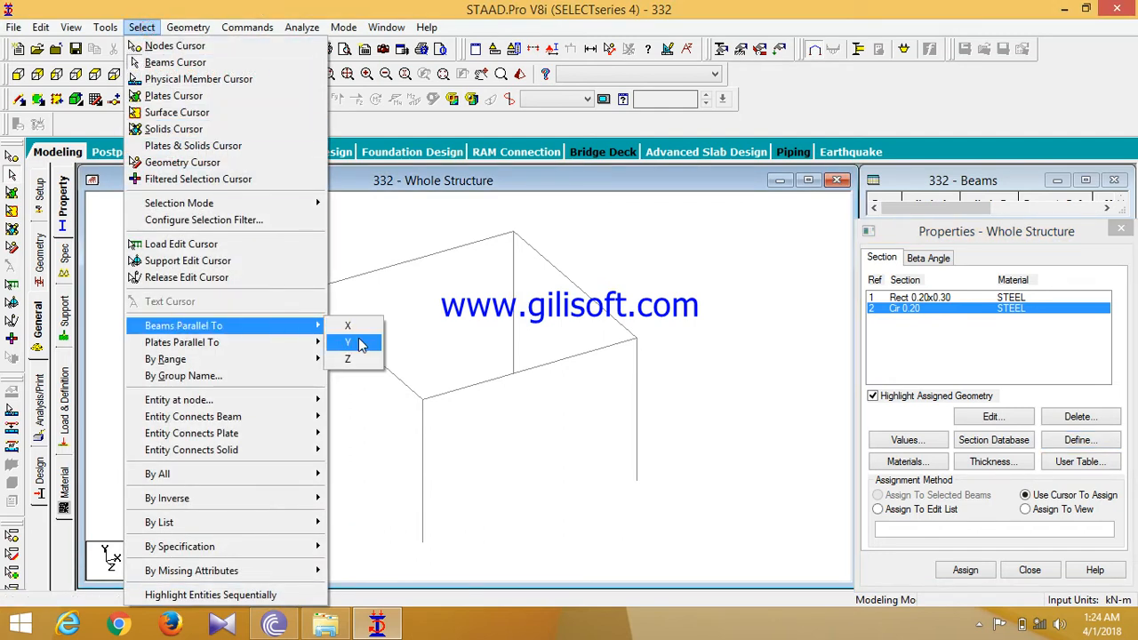
left_click(360, 343)
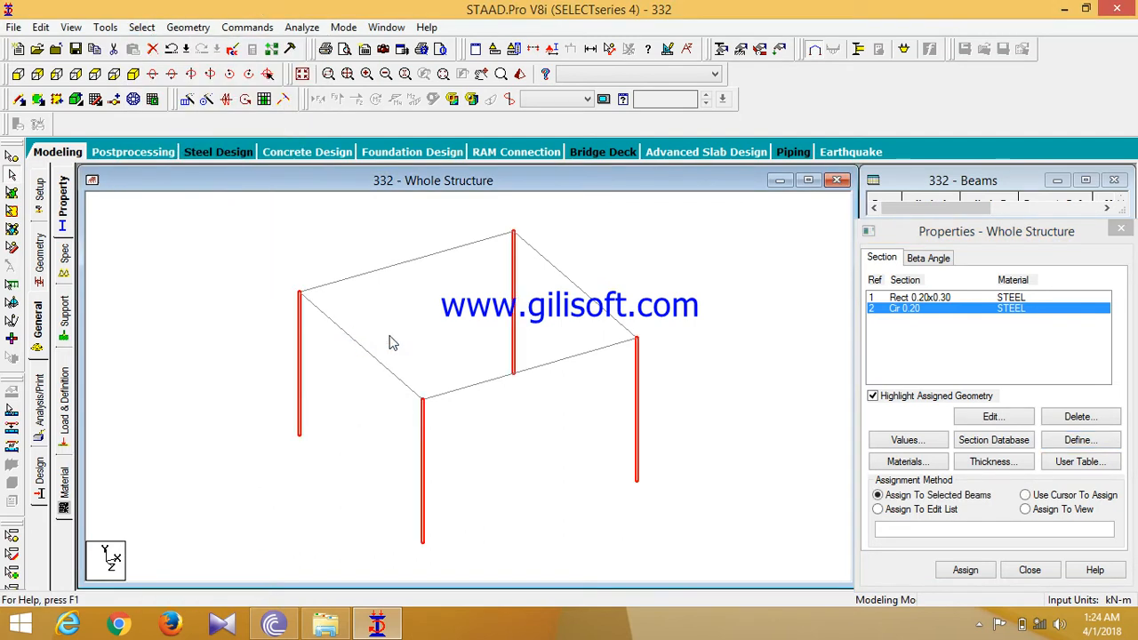
left_click(965, 570)
left_click(1011, 450)
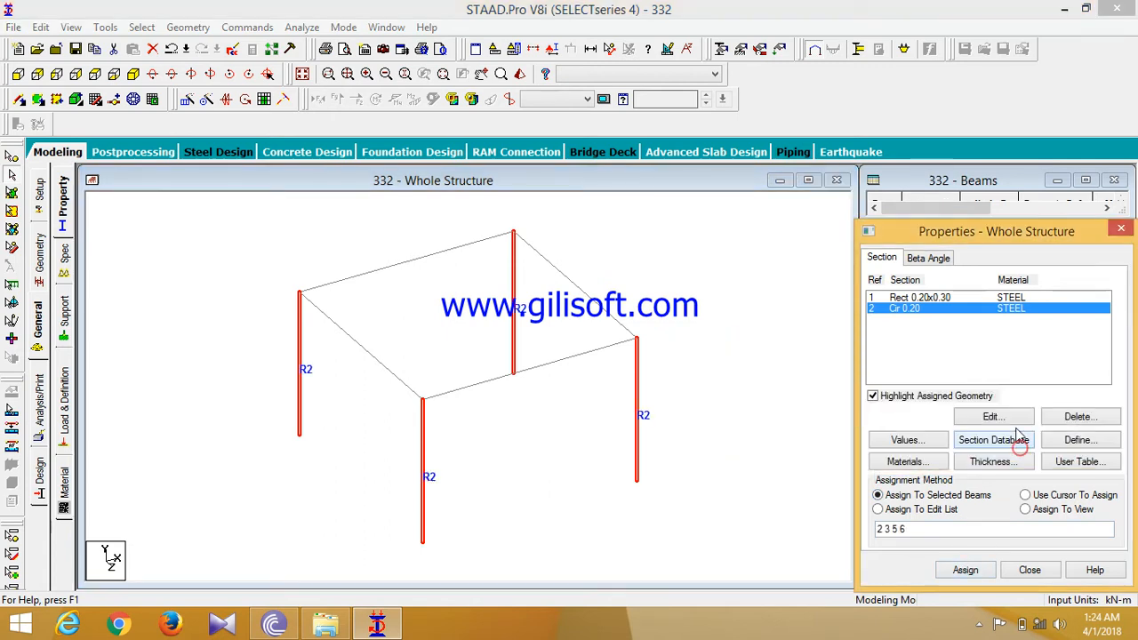
Assign the rectangular 0.20x0.30 section to all the roof beams parallel to X and Z
left_click(933, 299)
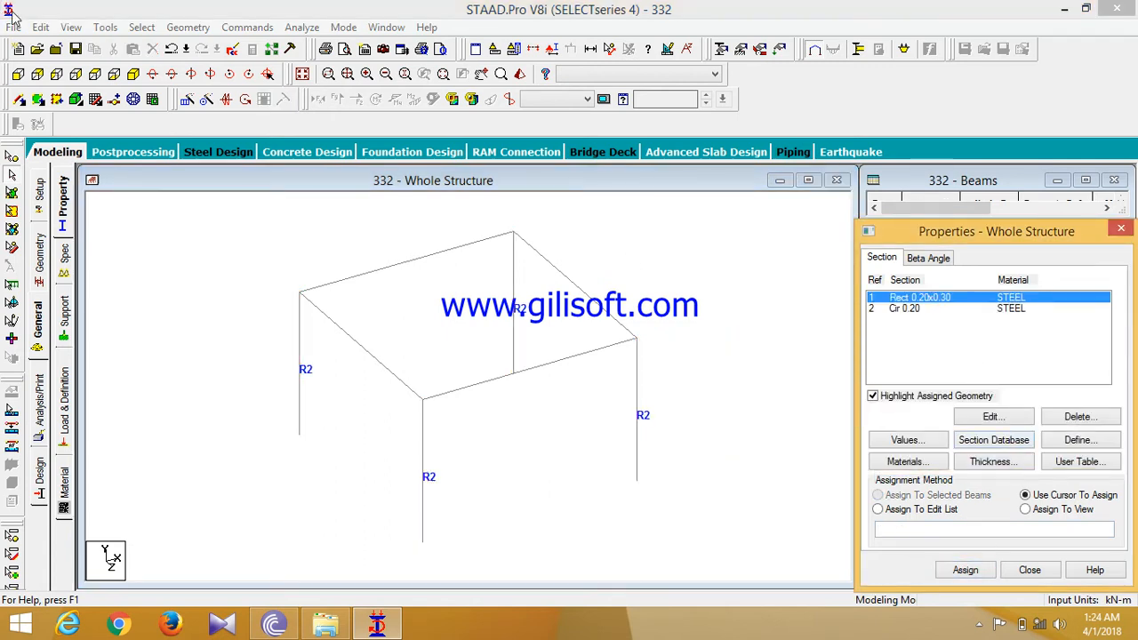
left_click(143, 28)
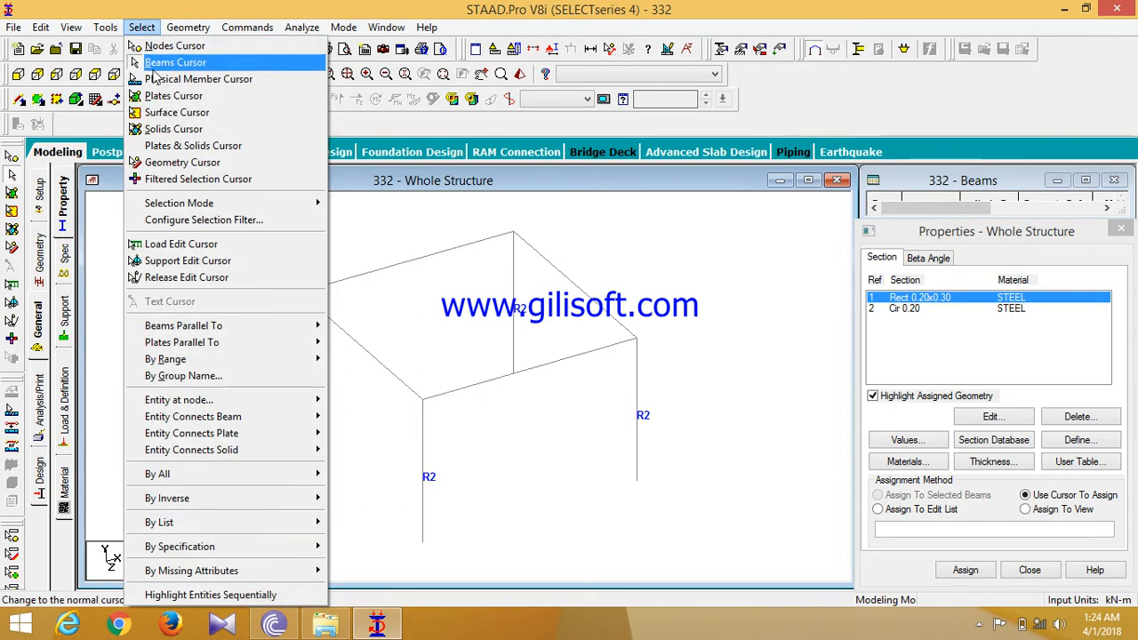
mouse_move(272, 332)
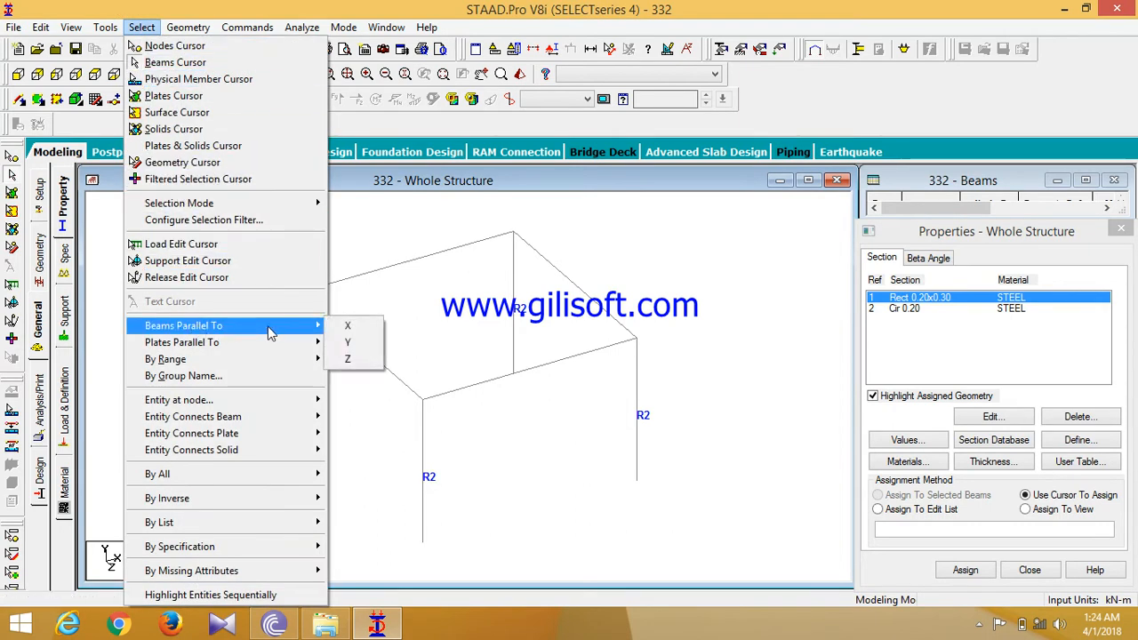
left_click(370, 332)
left_click(142, 28)
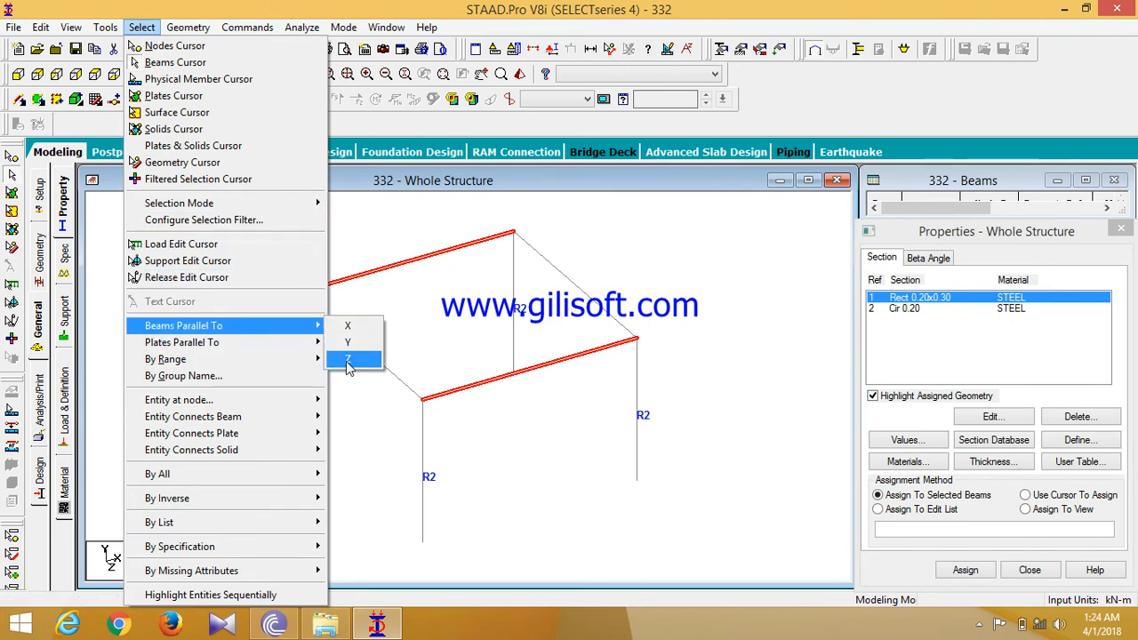
left_click(356, 358)
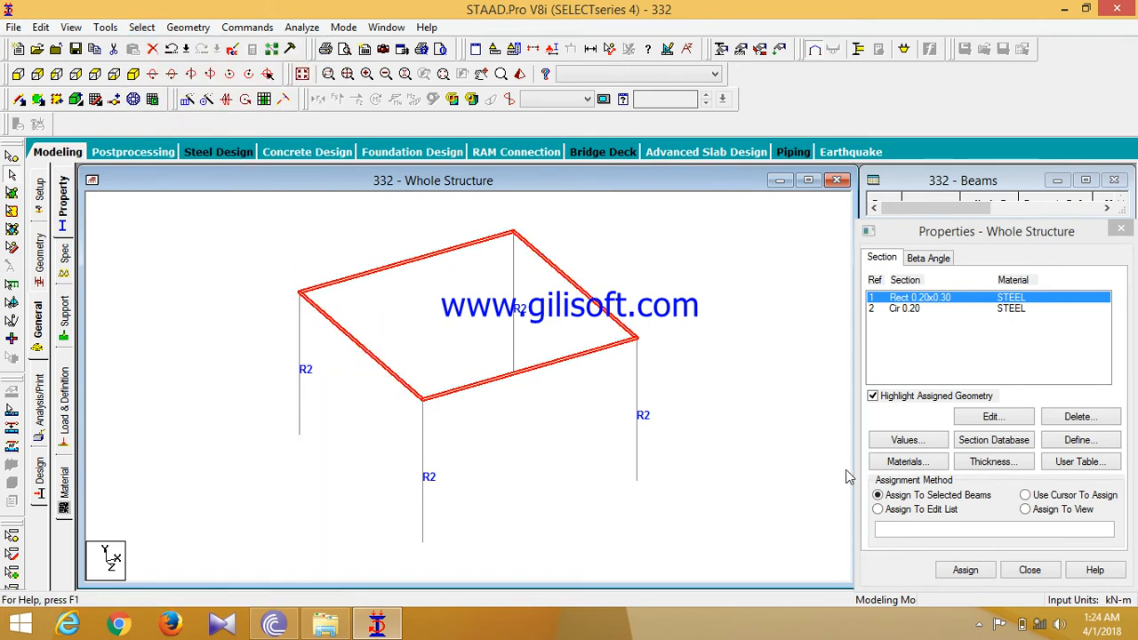
left_click(964, 570)
left_click(1010, 451)
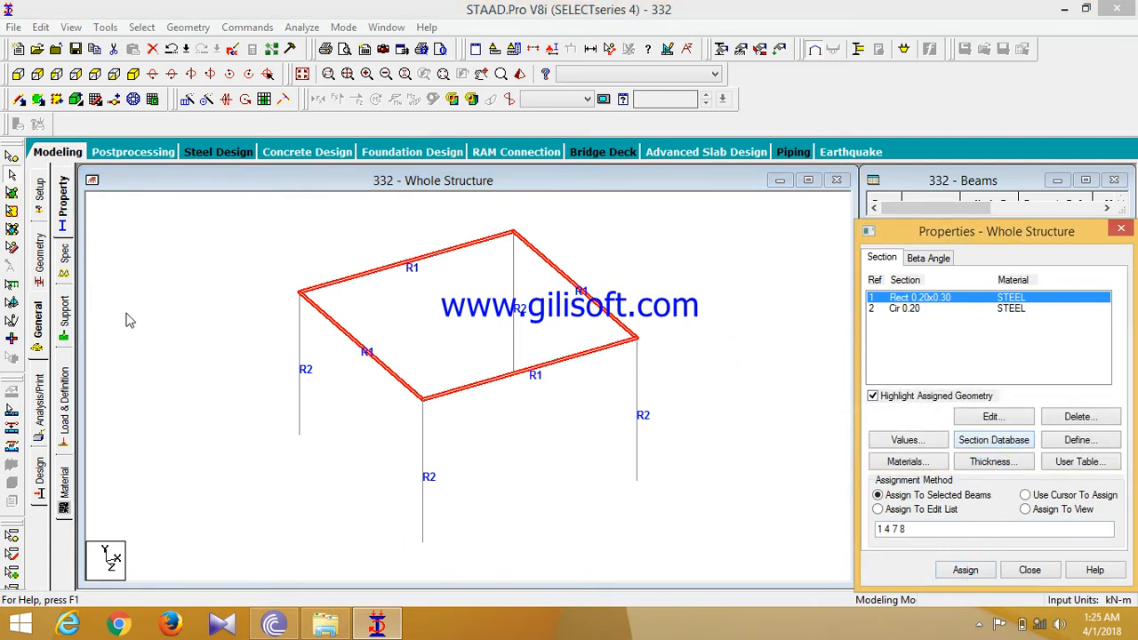
Create a fixed support definition for the structure
left_click(72, 315)
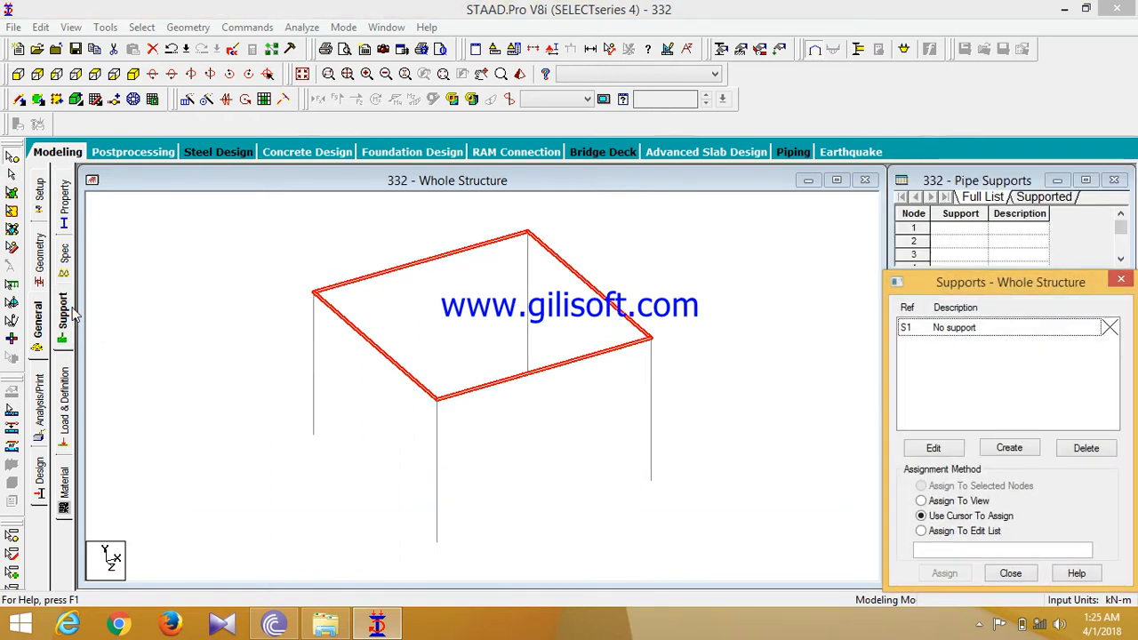
left_click(1016, 449)
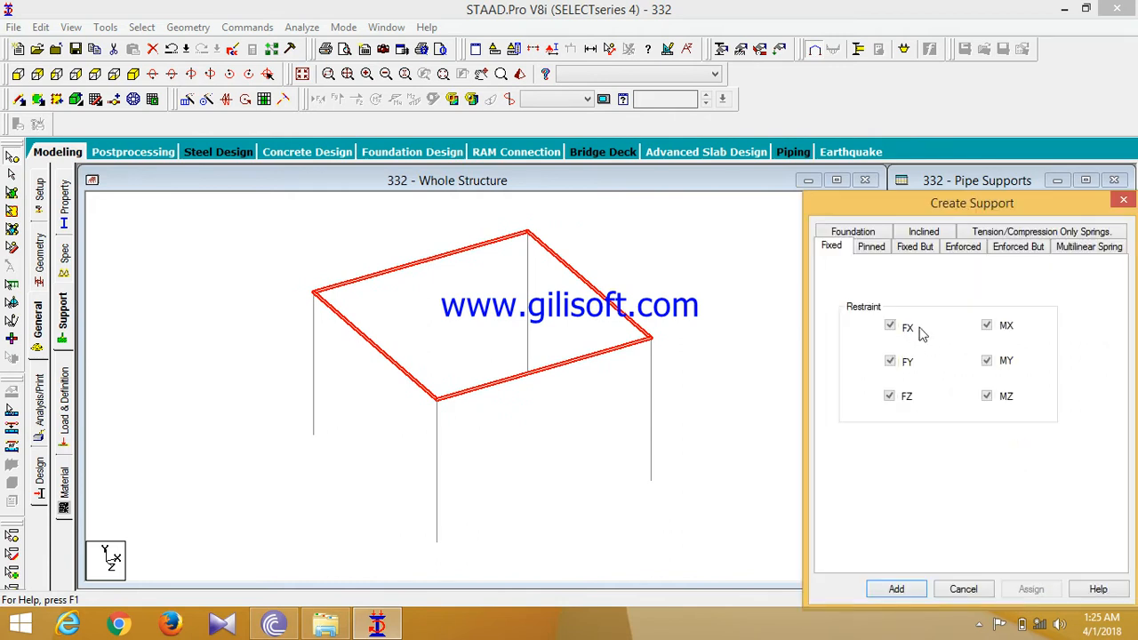
left_click(907, 589)
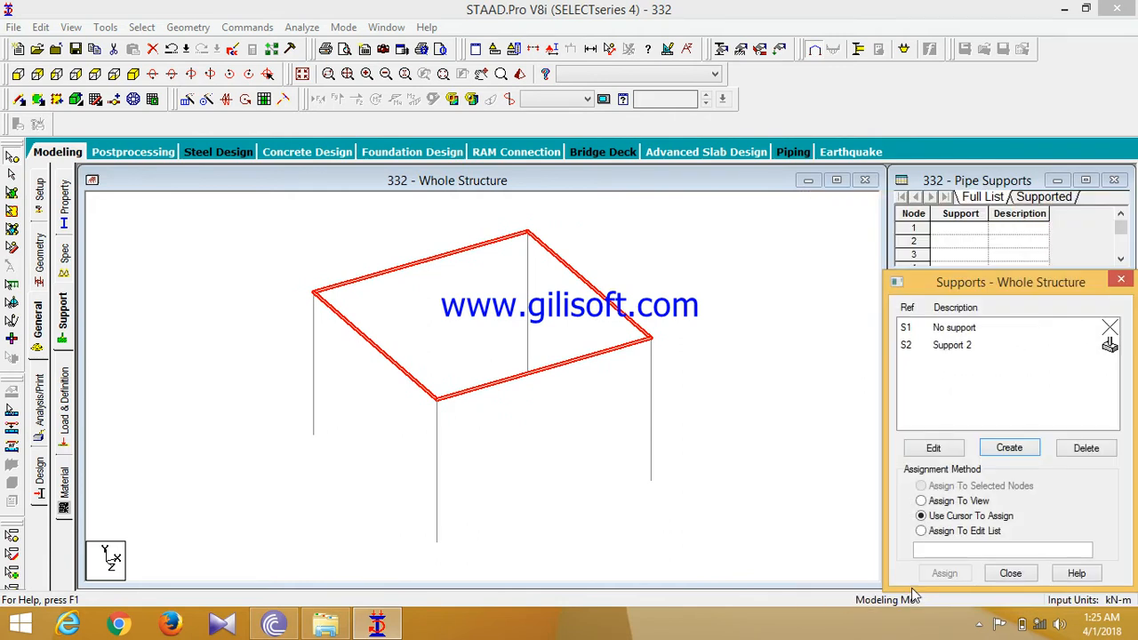
Assign the fixed support to all four column base nodes, selected in the front view, and restore the isometric view
left_click(970, 352)
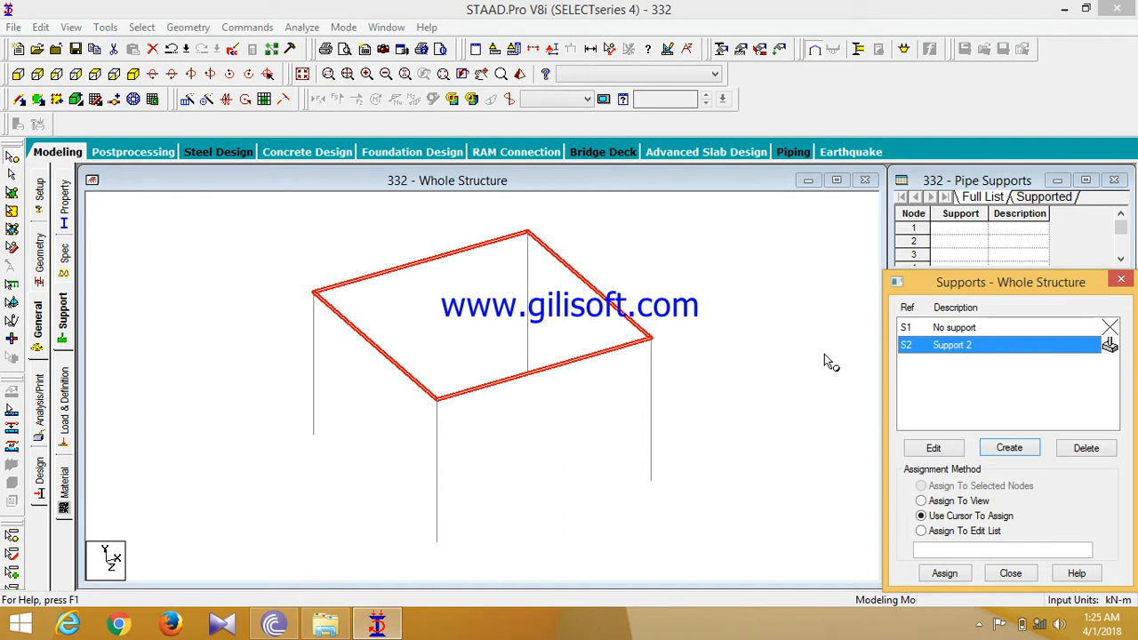
left_click(17, 74)
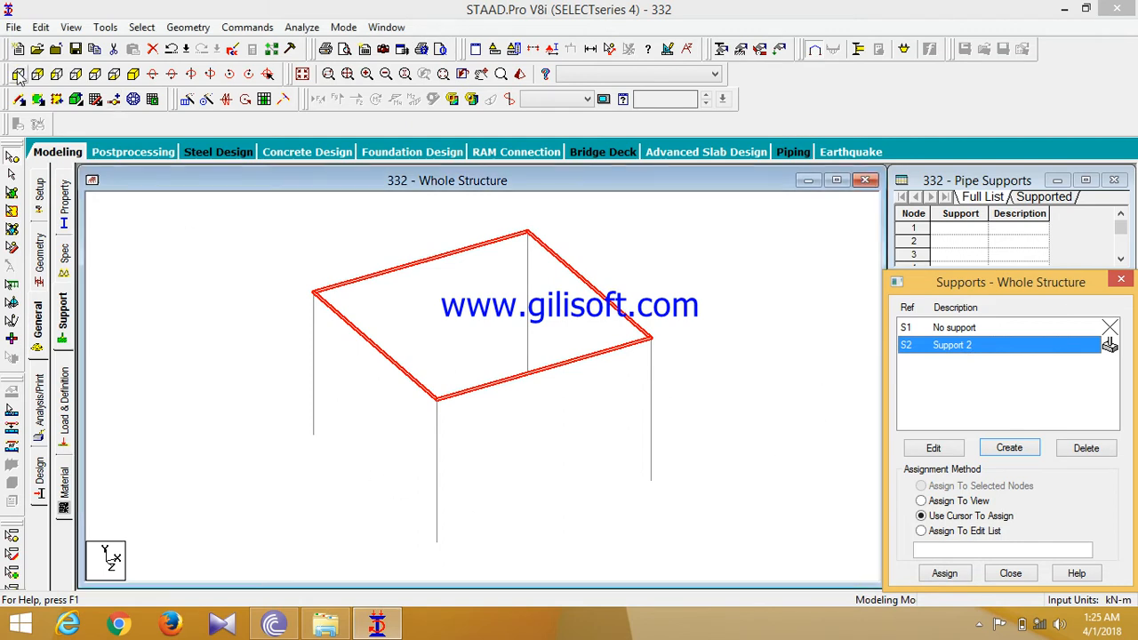
left_click_drag(760, 563, 173, 498)
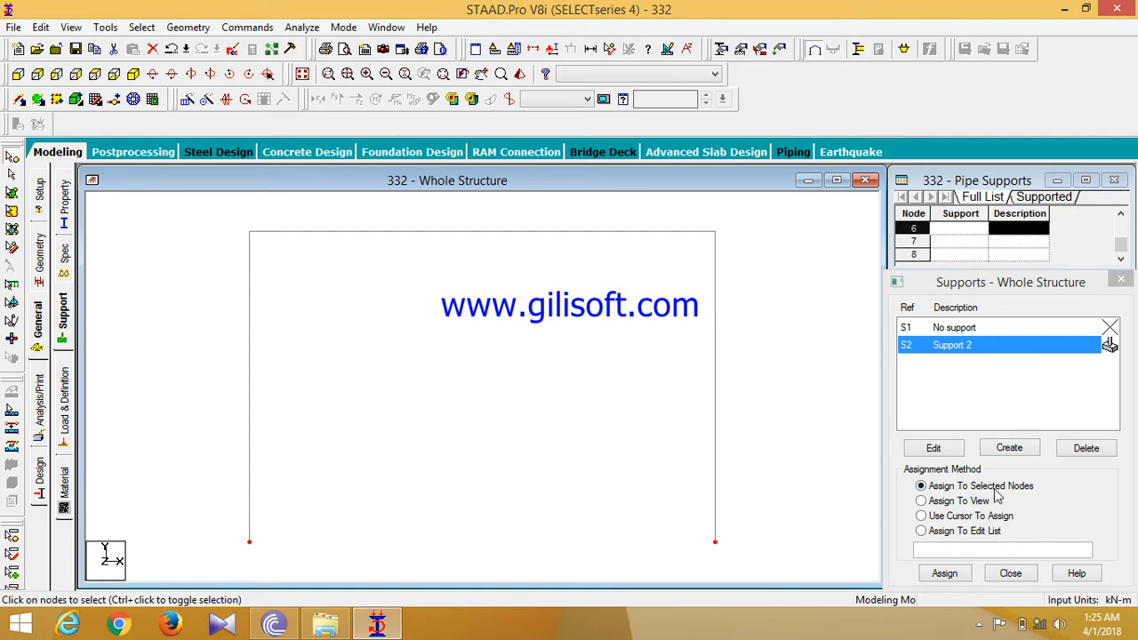
left_click(944, 573)
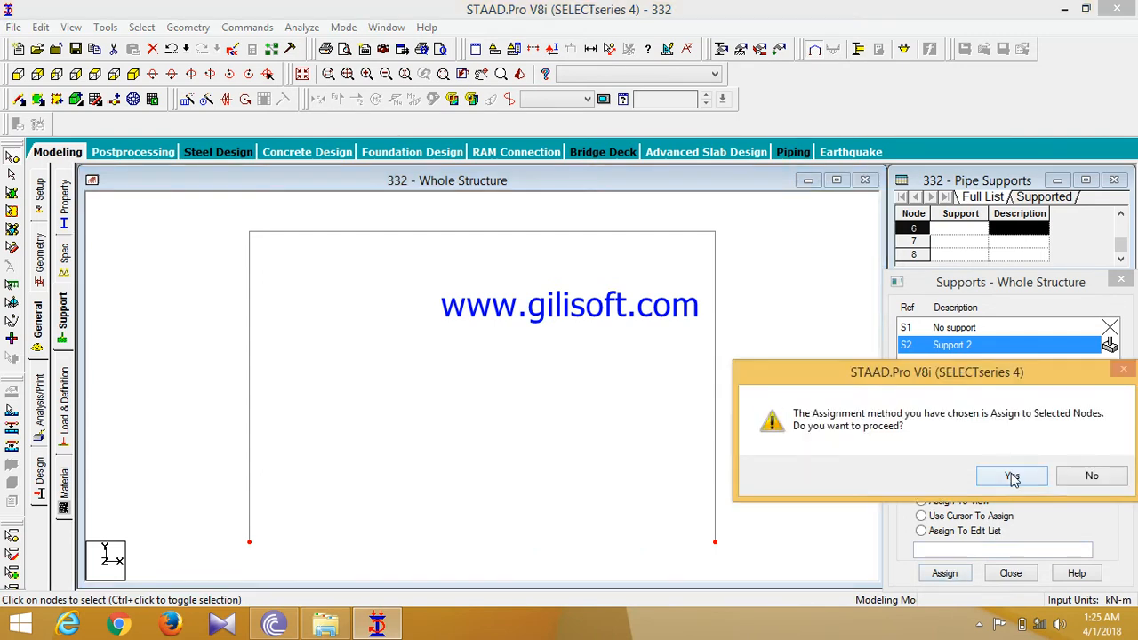
left_click(1012, 477)
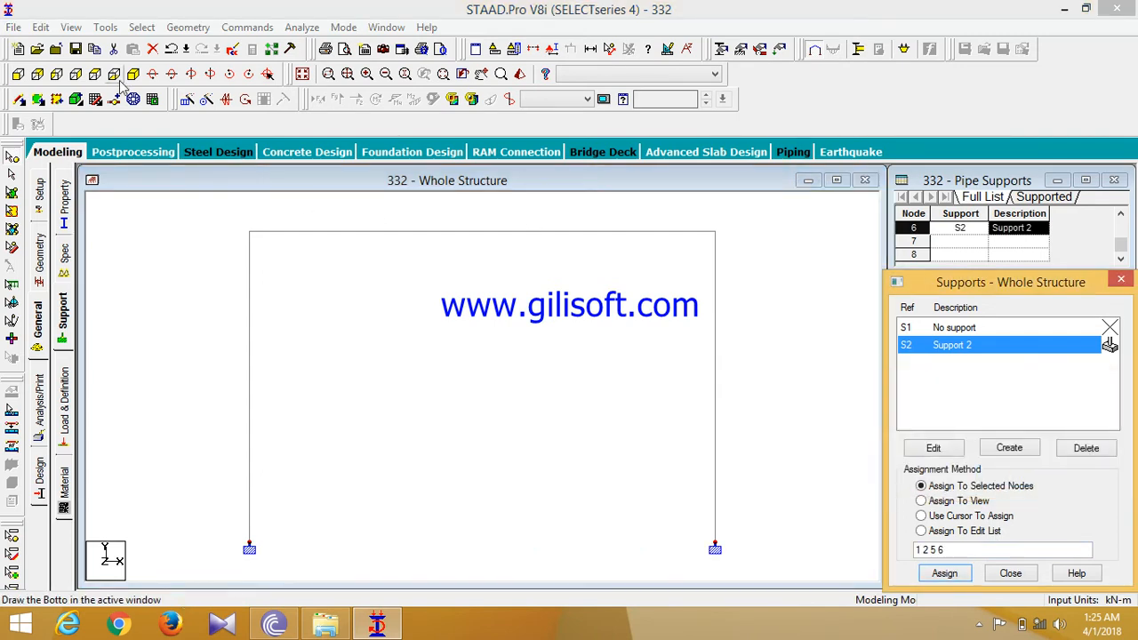
left_click(133, 74)
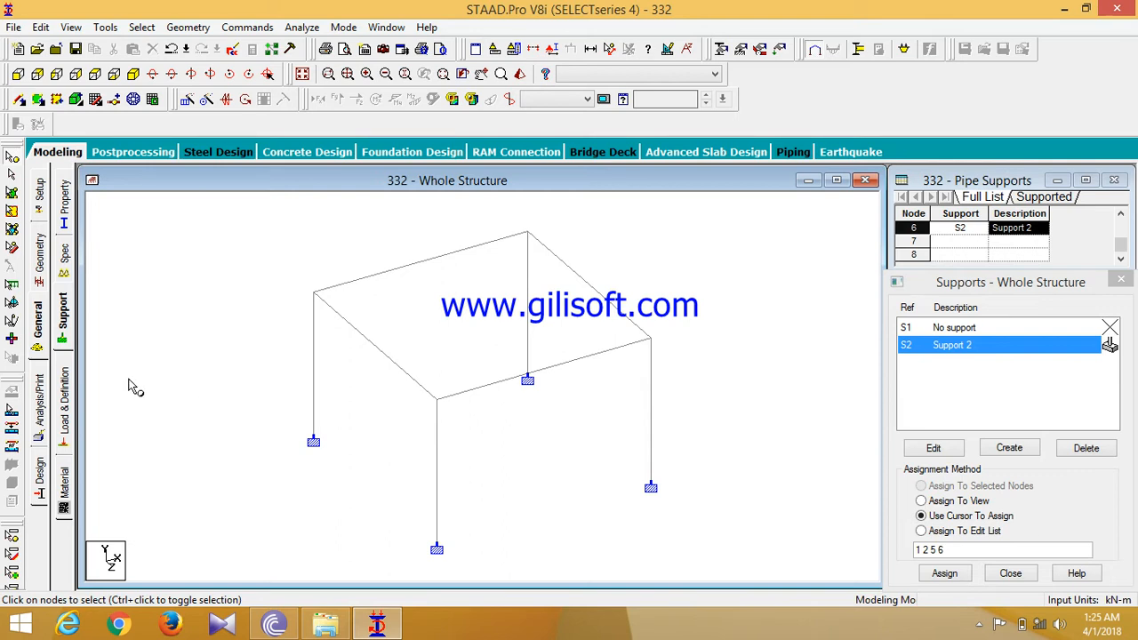
Add primary load case 1 with loading type Dead and title L1
left_click(66, 400)
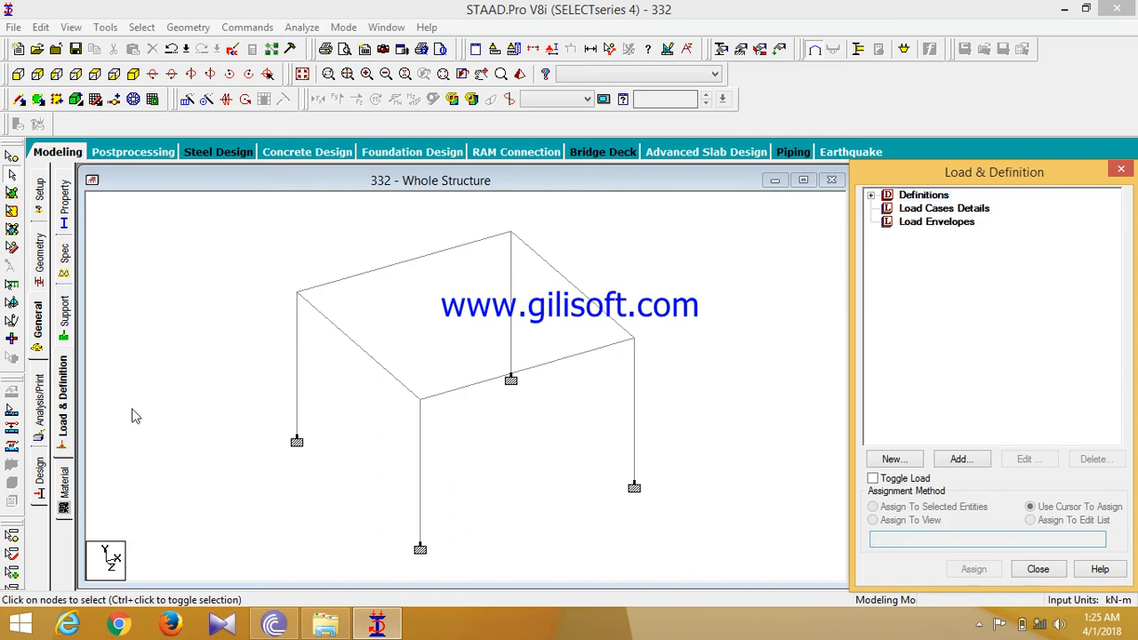
left_click(967, 209)
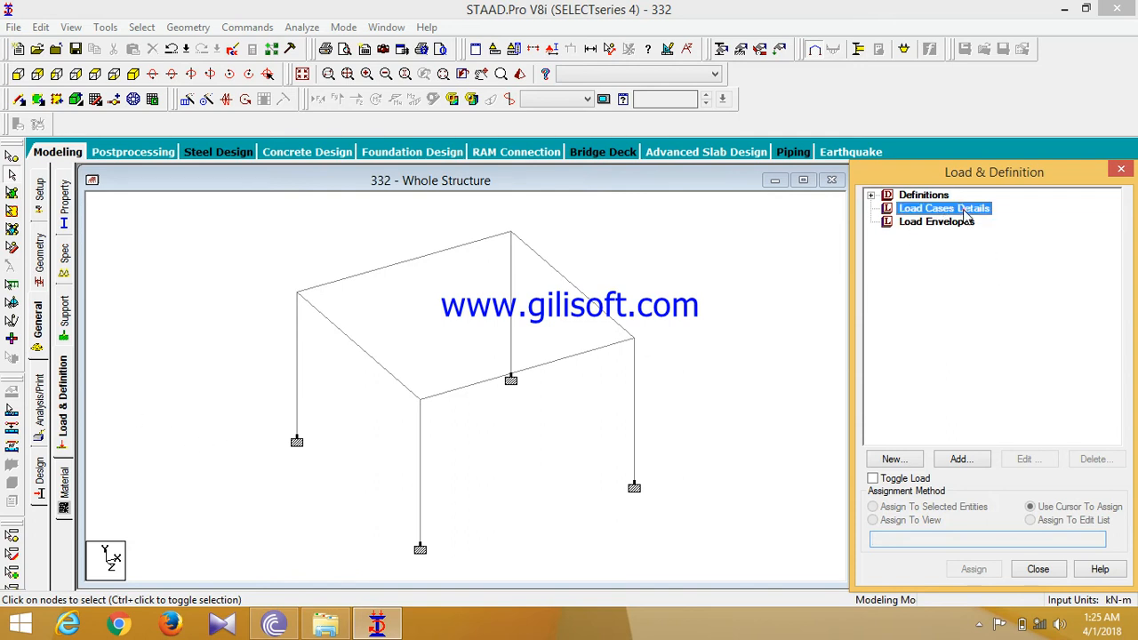
left_click(960, 458)
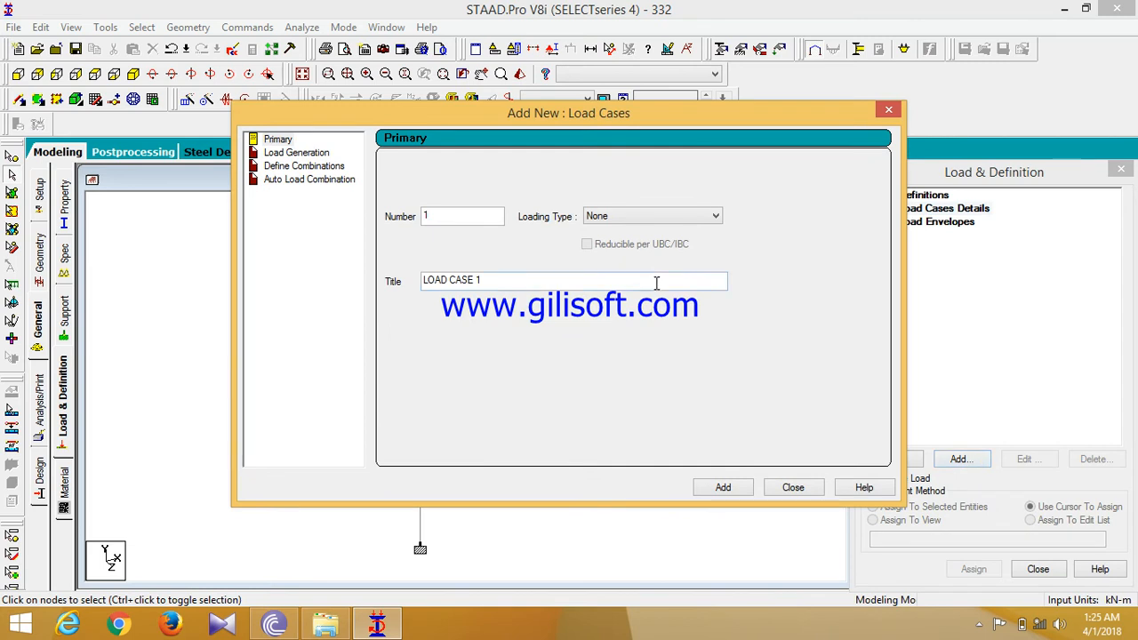
left_click(648, 222)
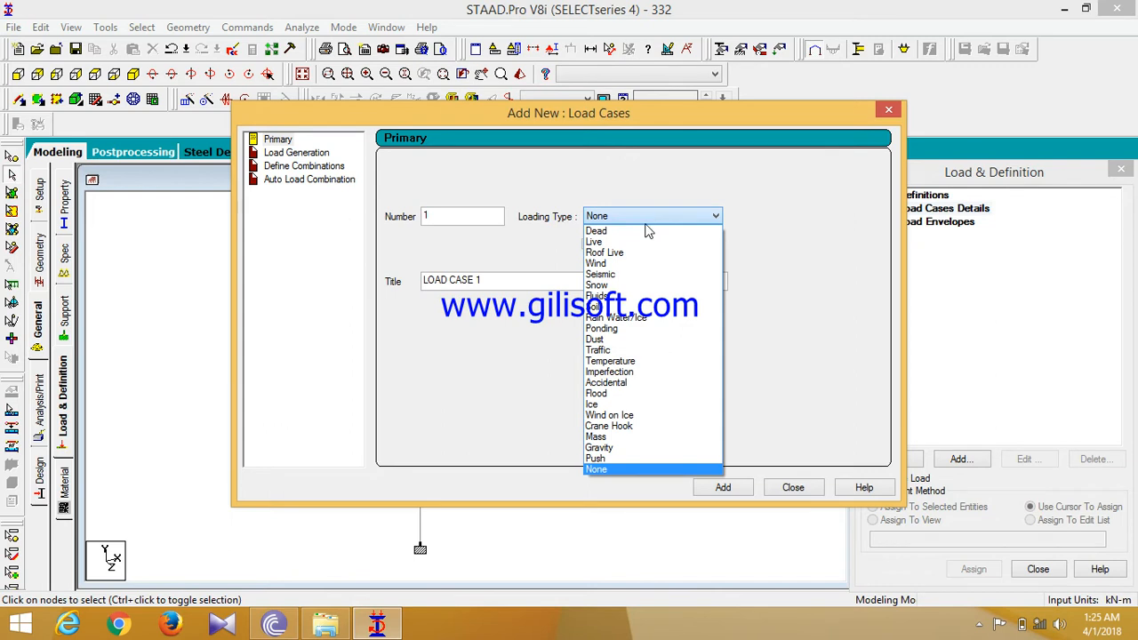
left_click(645, 232)
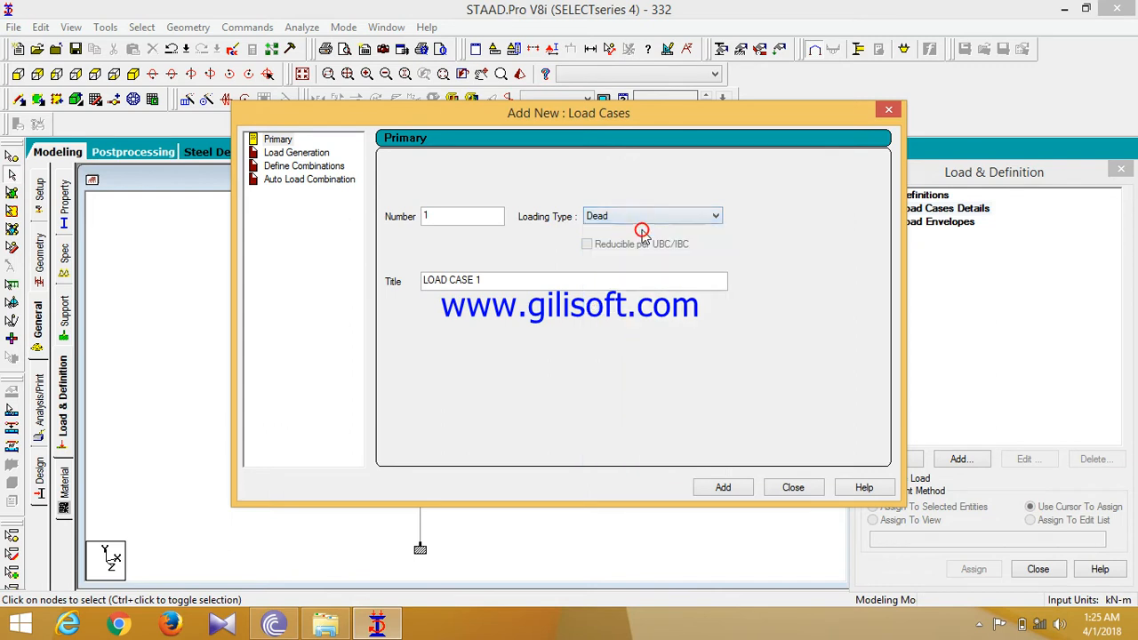
left_click_drag(580, 281, 374, 291)
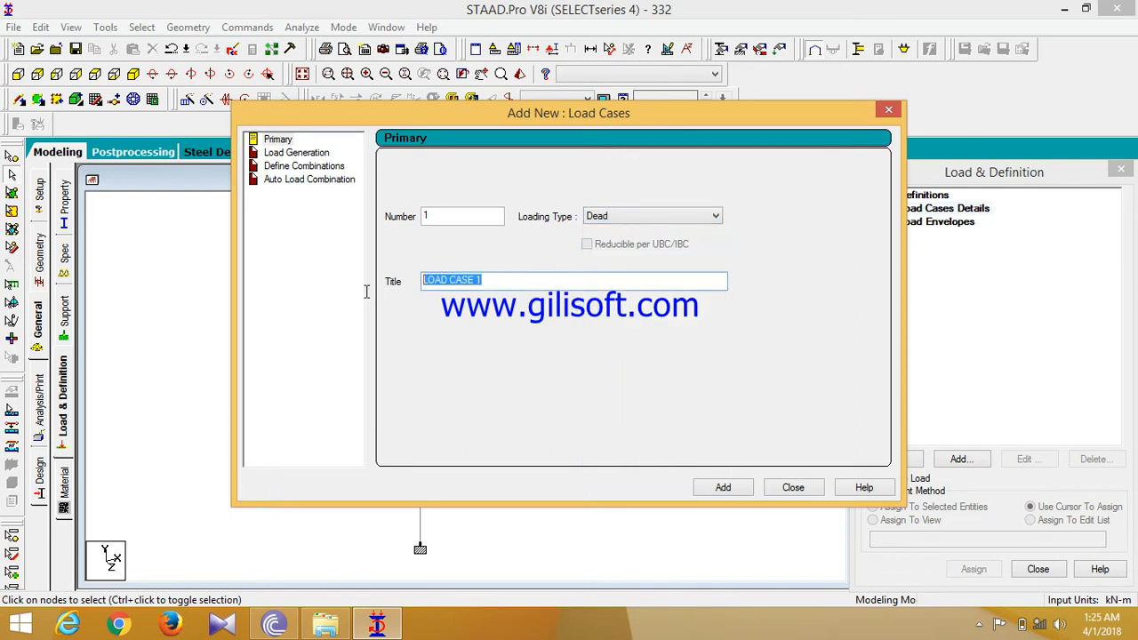
key("BackSpace")
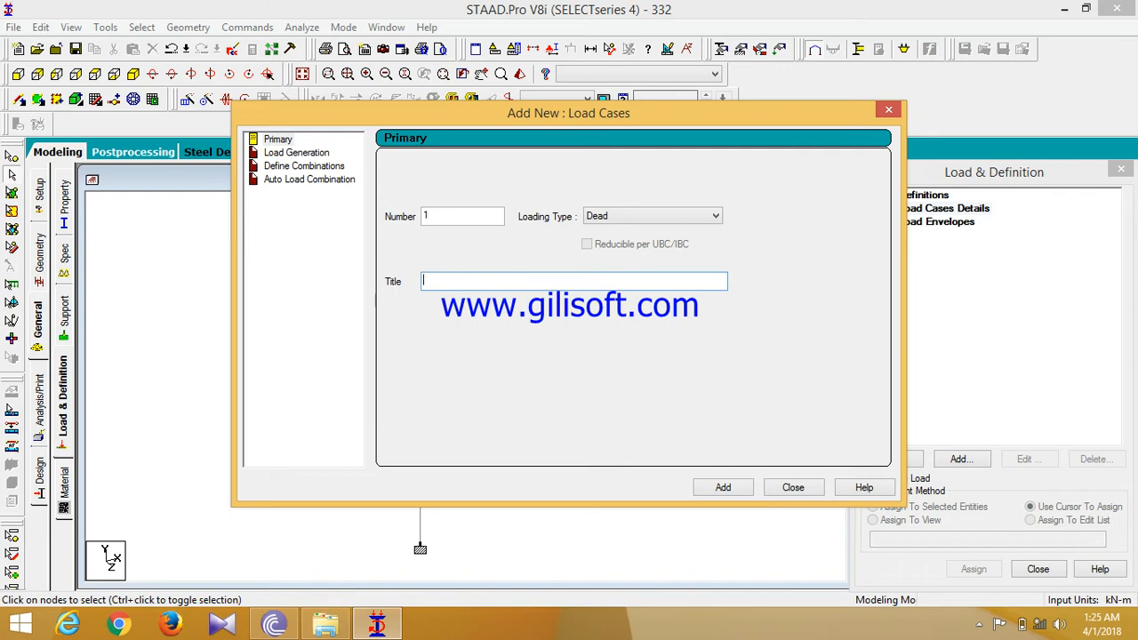
type("L1")
left_click(748, 490)
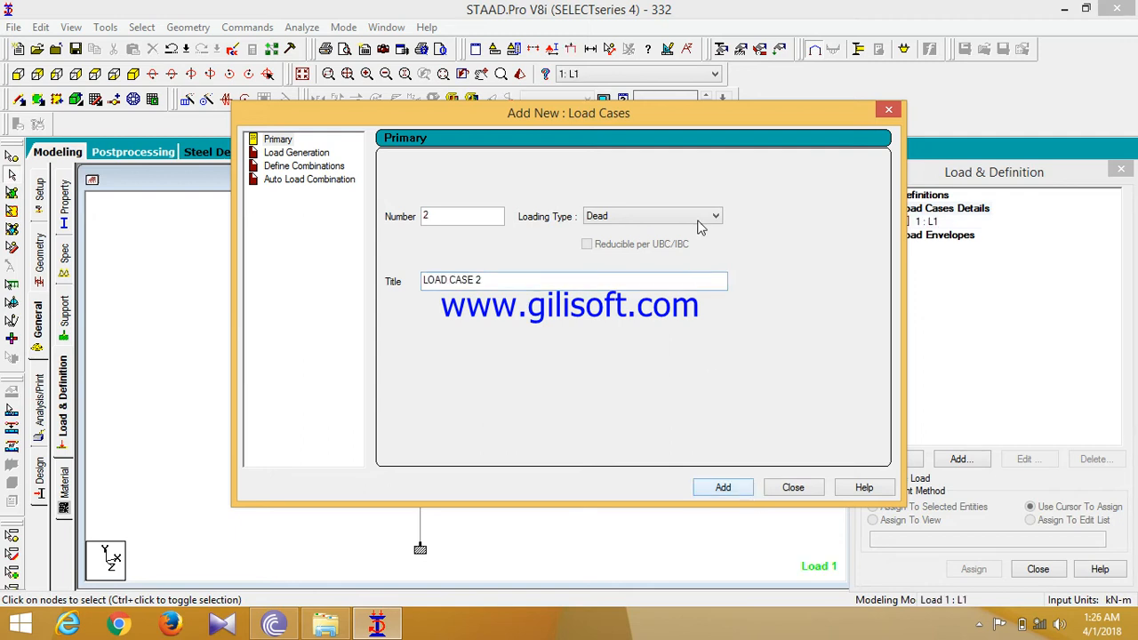
Add primary load case 2 with loading type Live and title L2, and finish adding load cases
left_click(693, 219)
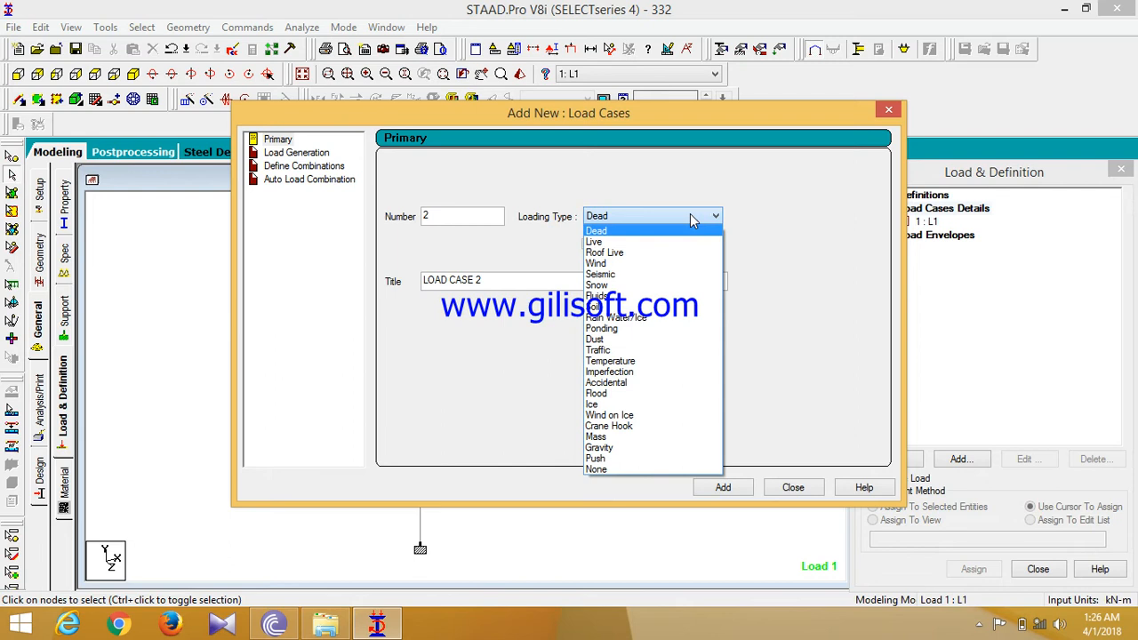
left_click(686, 241)
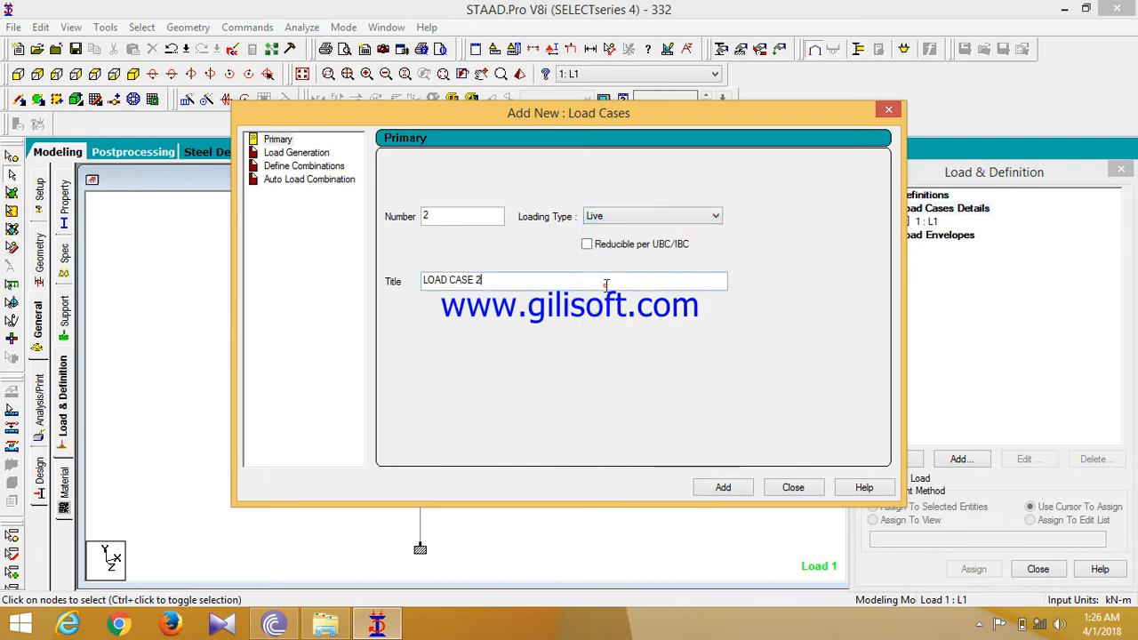
left_click_drag(606, 284, 369, 303)
type("L2")
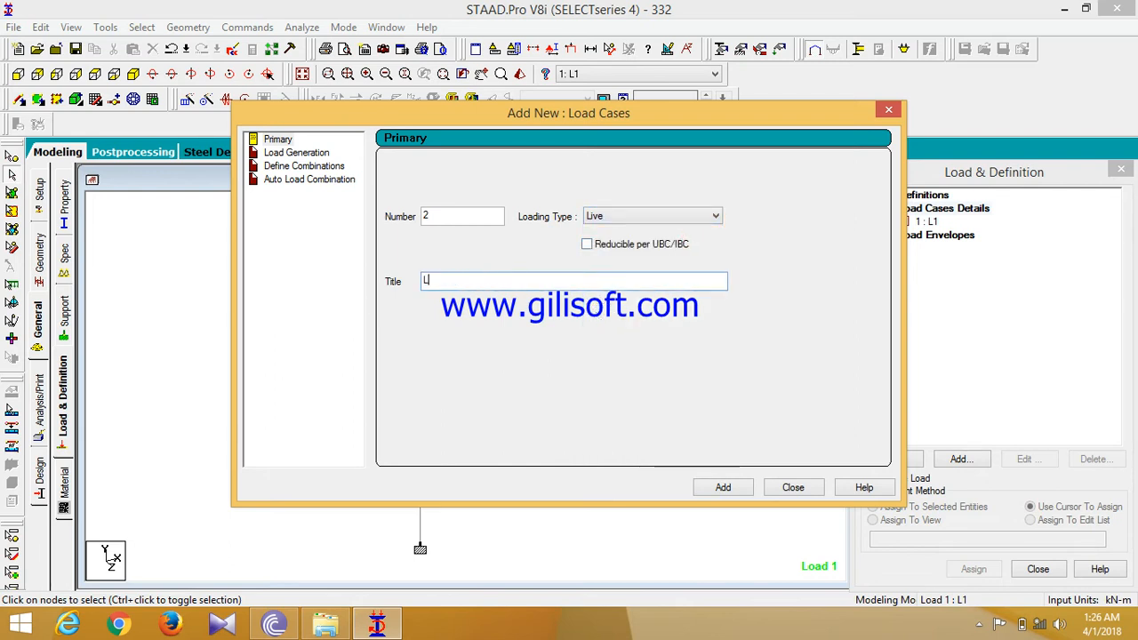
left_click(724, 491)
left_click(792, 487)
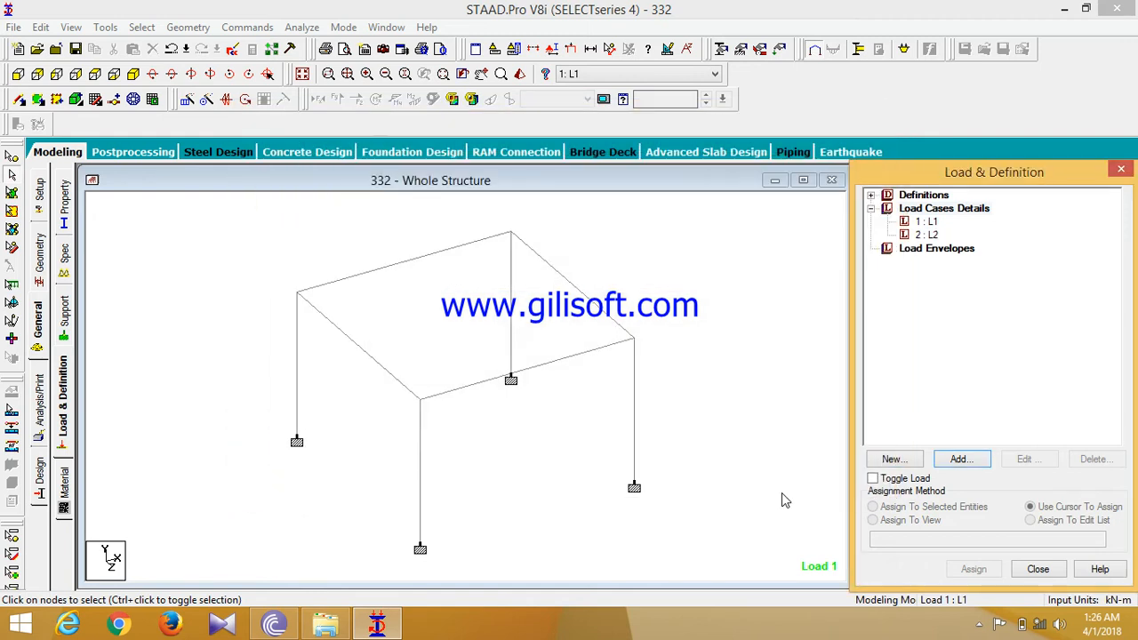
Add a selfweight load in the Y direction with factor -1 to load case L1
left_click(933, 224)
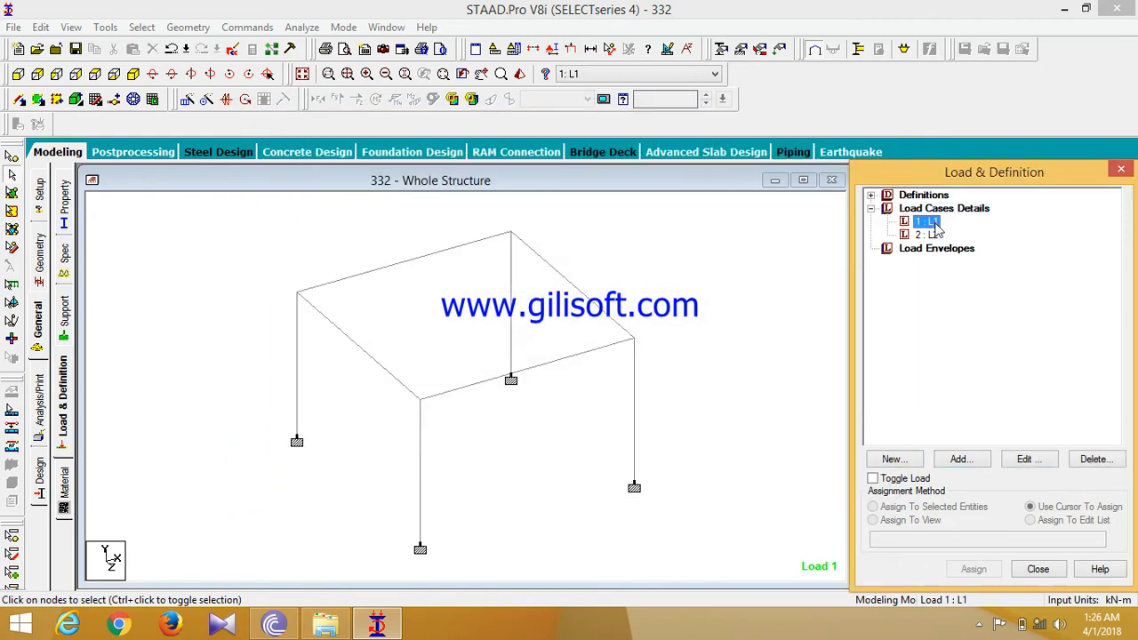
left_click(960, 460)
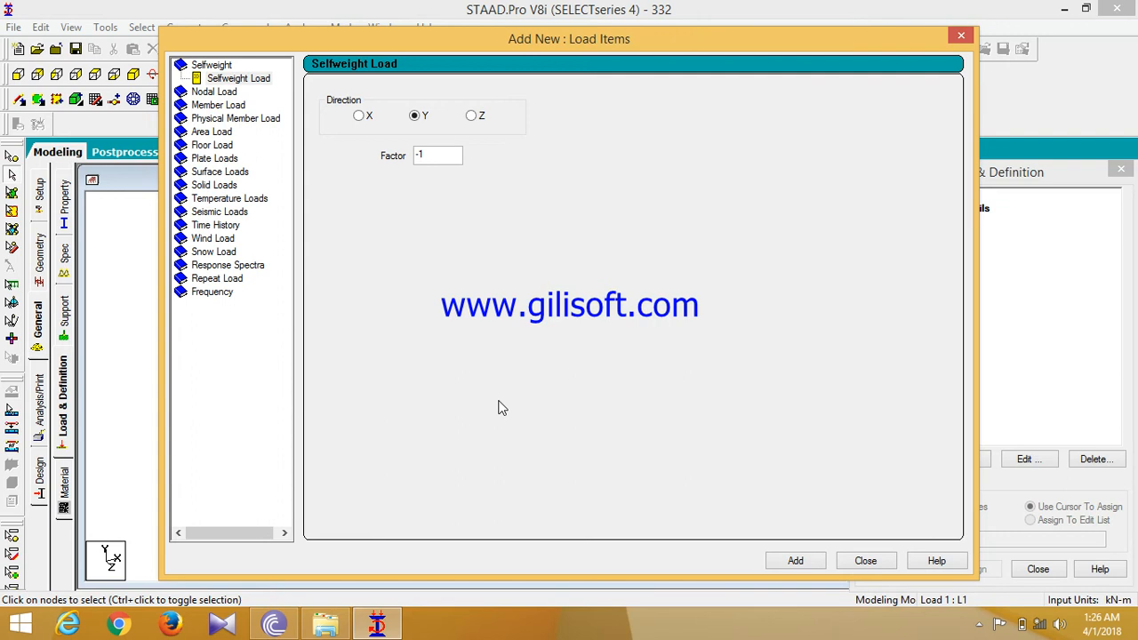
left_click(264, 80)
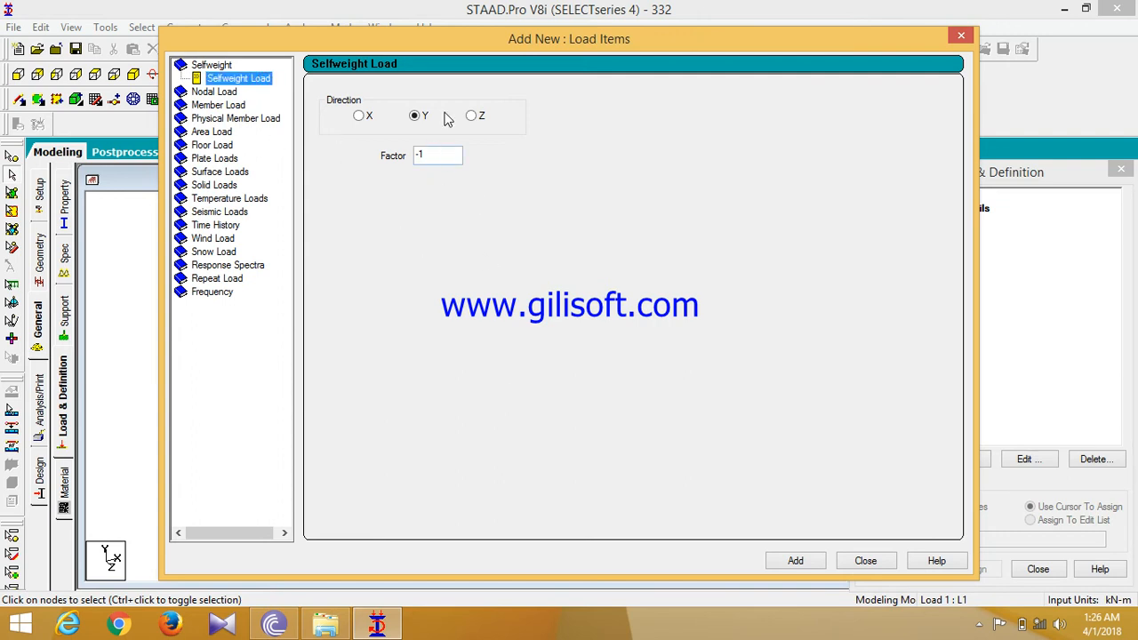
left_click(823, 561)
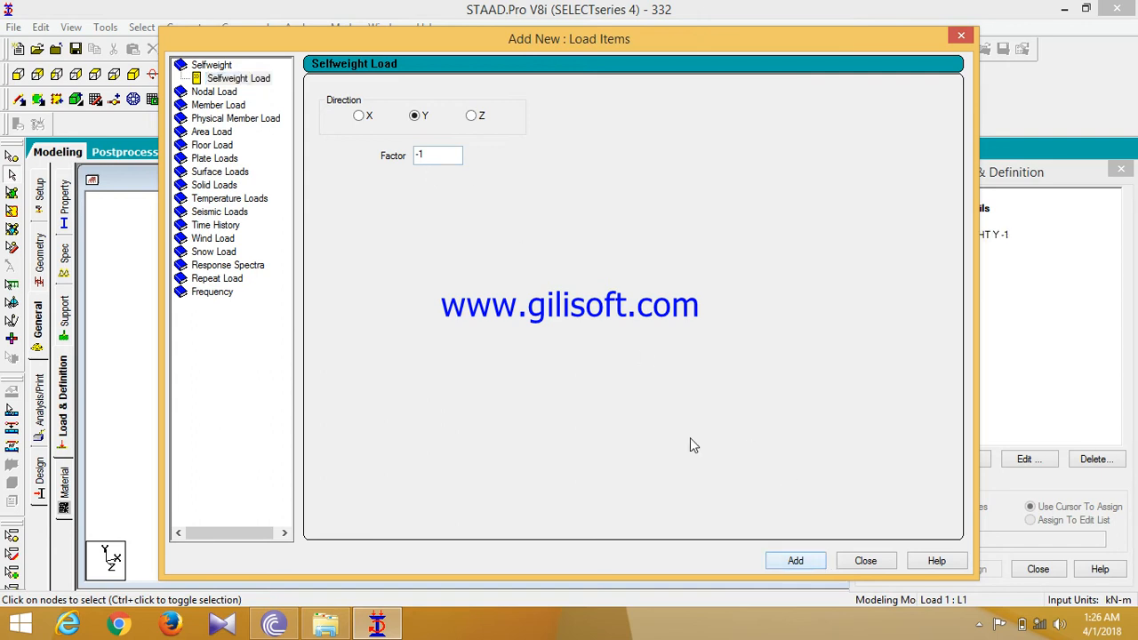
Add a uniform member force of -10 kN/m in direction GY to load case L1, and finish adding its items
left_click(218, 105)
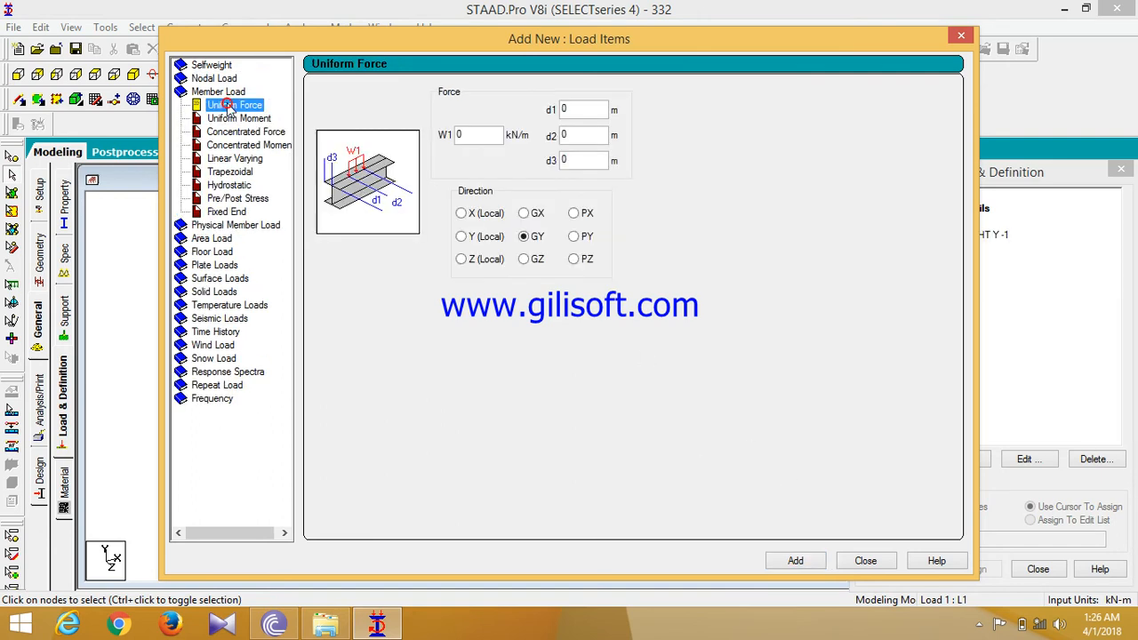
double_click(469, 140)
type("-")
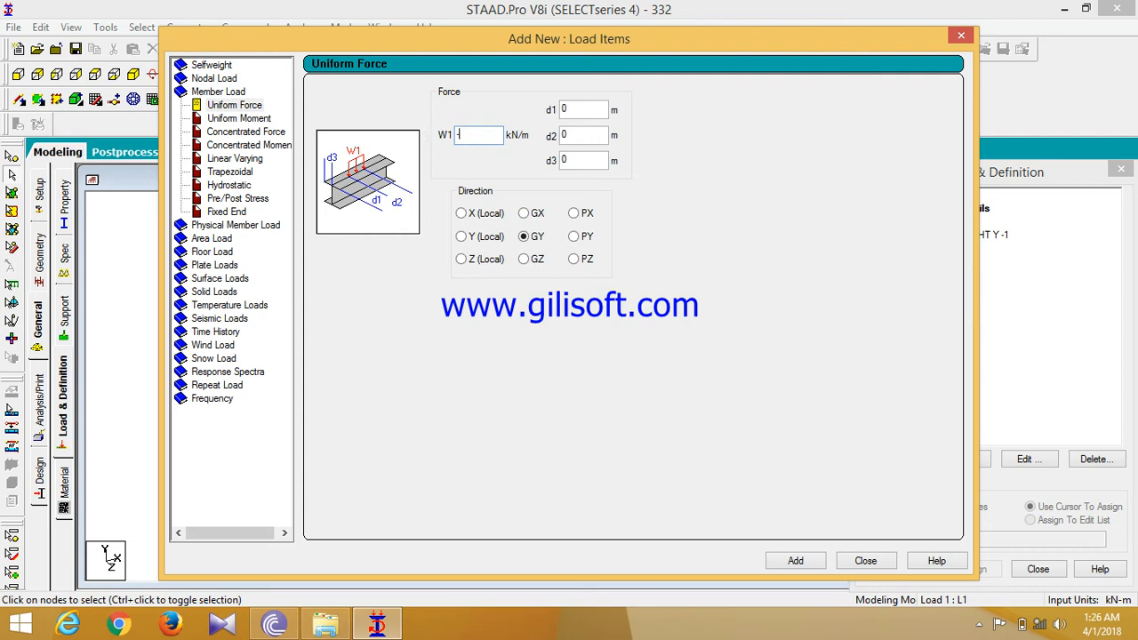
type("10")
left_click(813, 562)
left_click(866, 561)
Add a nodal load with Fy -5 kN to load case L2
left_click(929, 261)
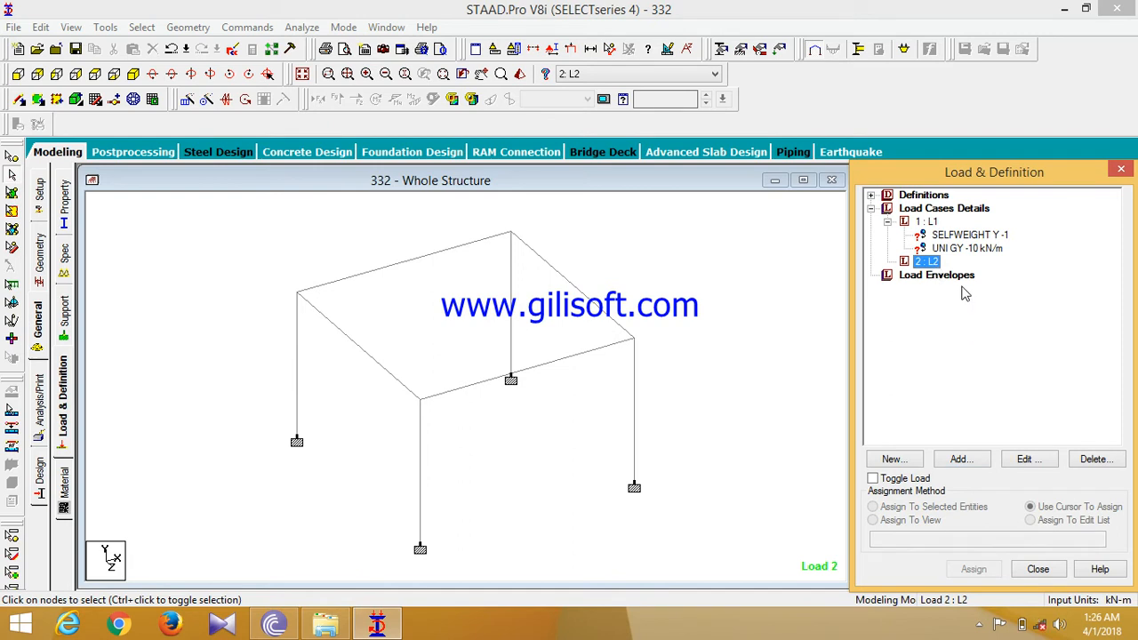
left_click(961, 461)
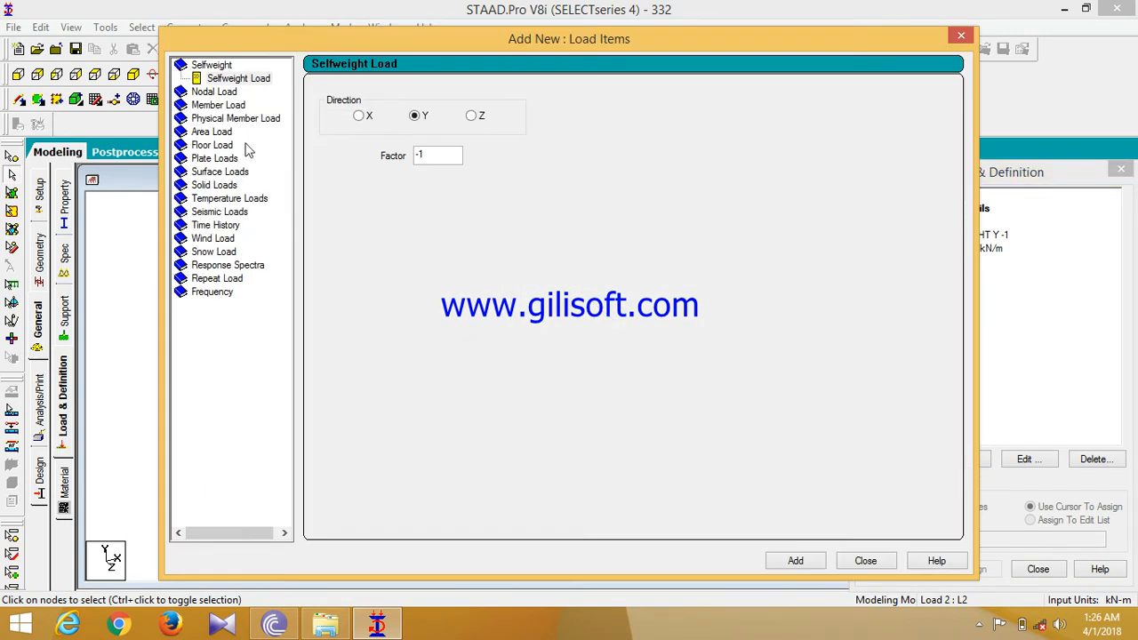
left_click(224, 92)
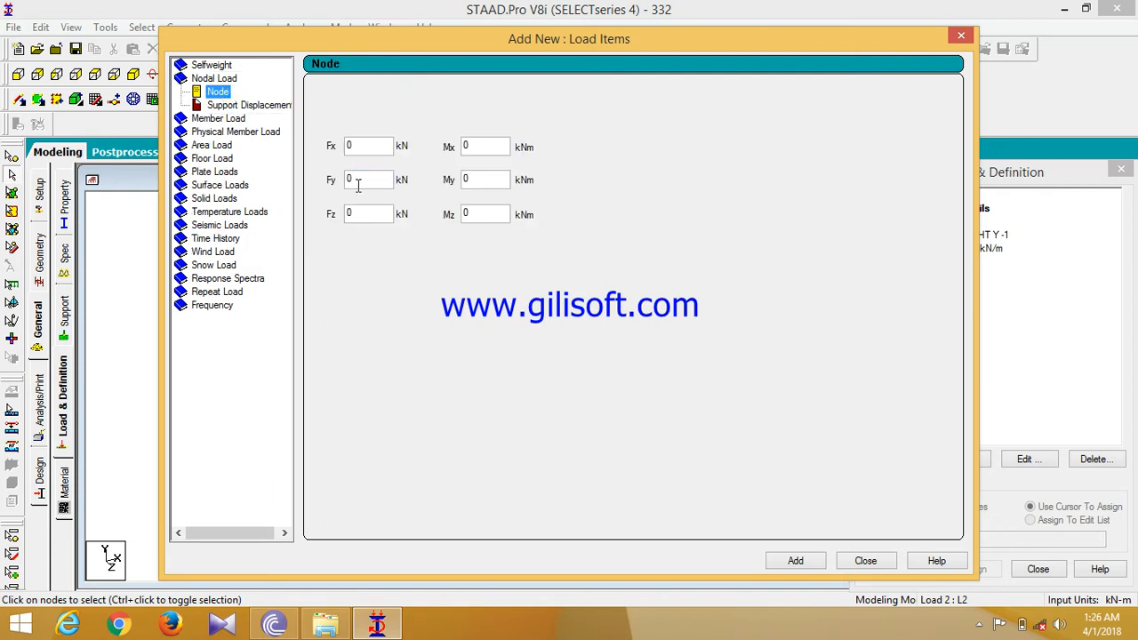
double_click(356, 180)
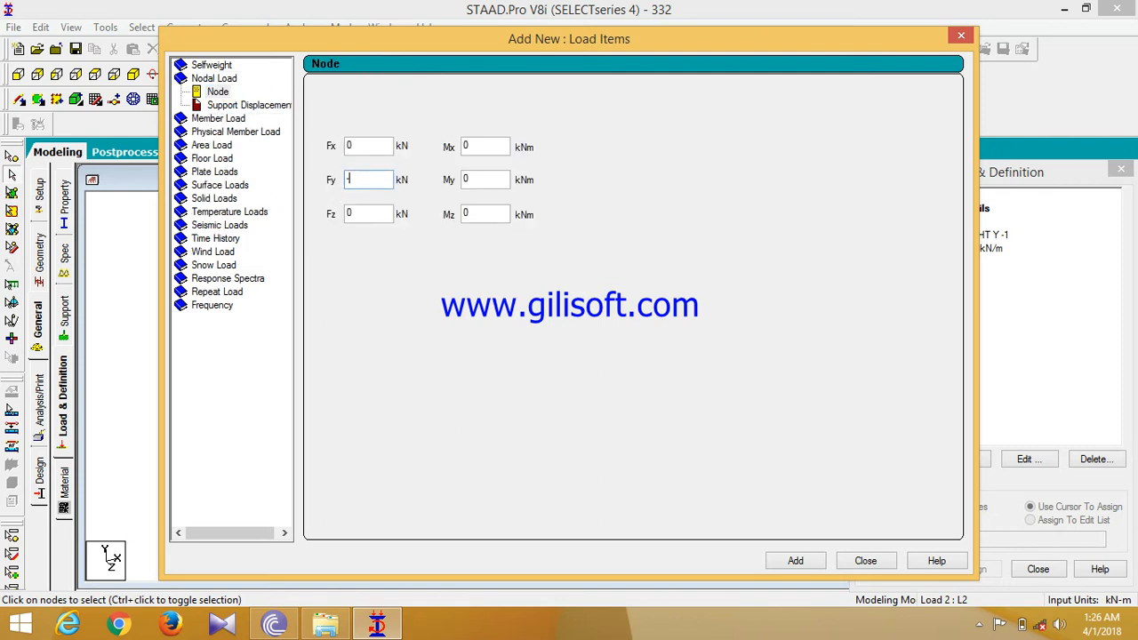
left_click(817, 563)
left_click(863, 562)
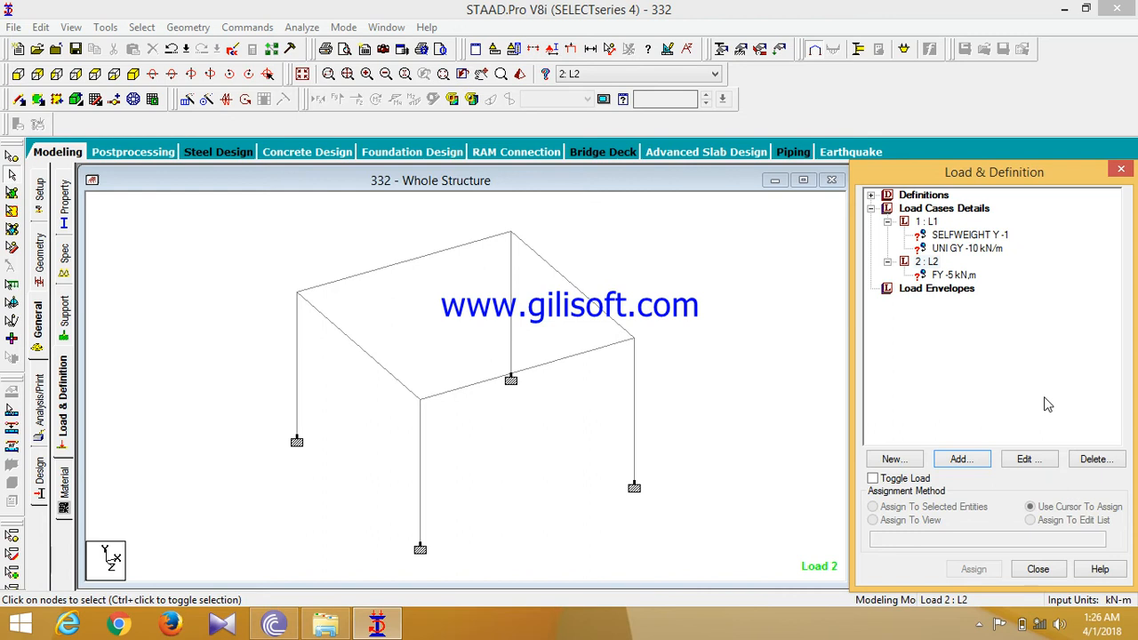
Assign the selfweight load of L1 to all members using Assign To View
left_click(970, 236)
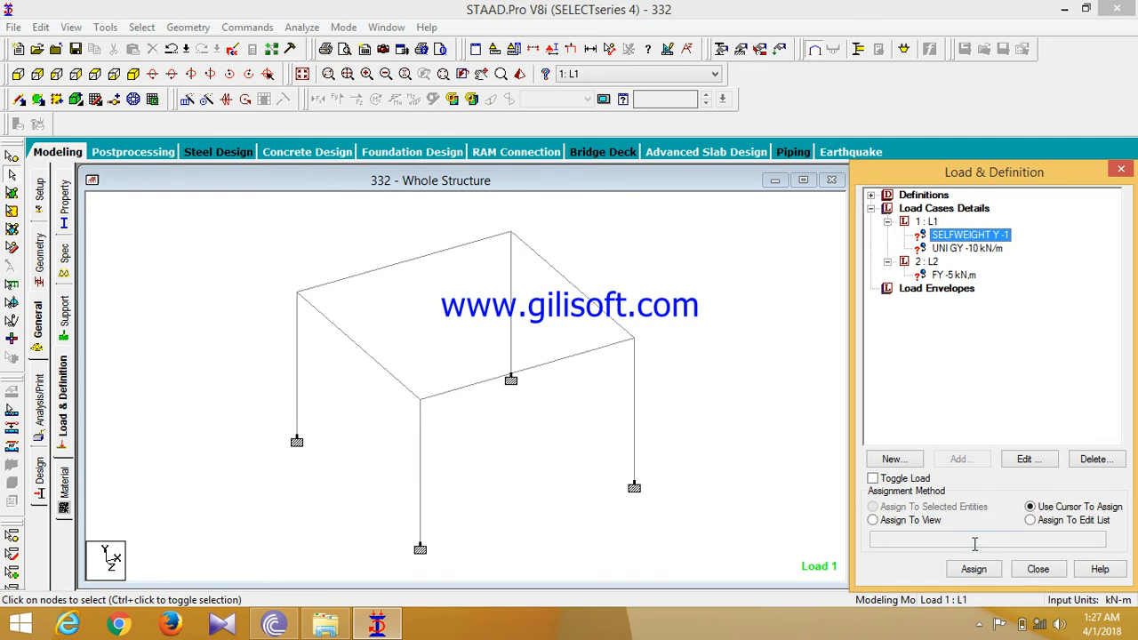
left_click(908, 522)
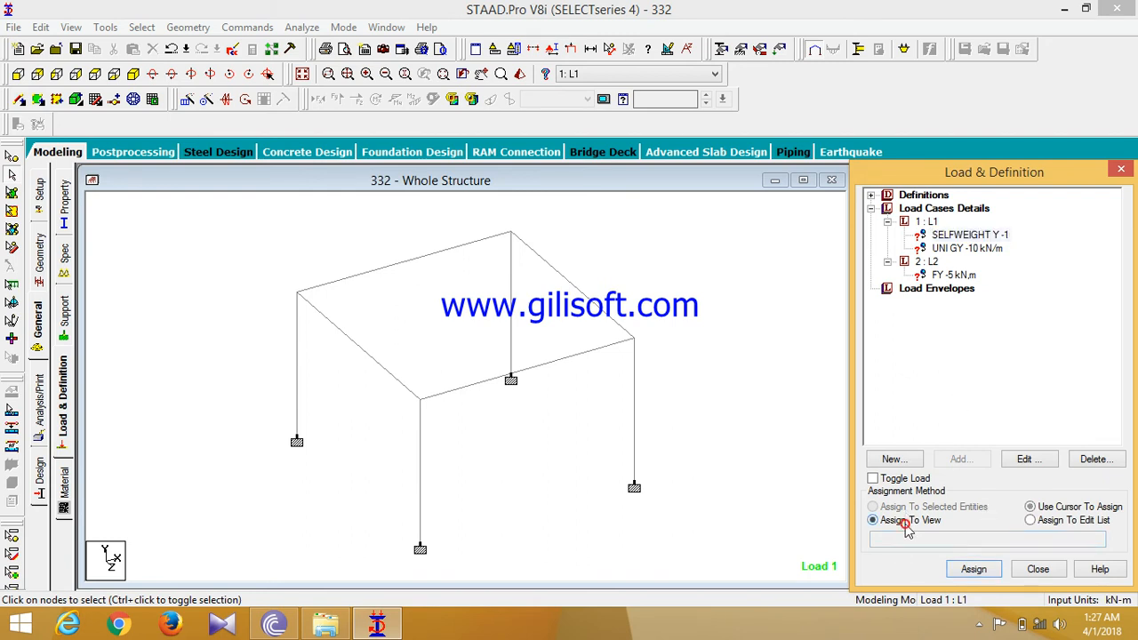
left_click(969, 570)
left_click(1006, 417)
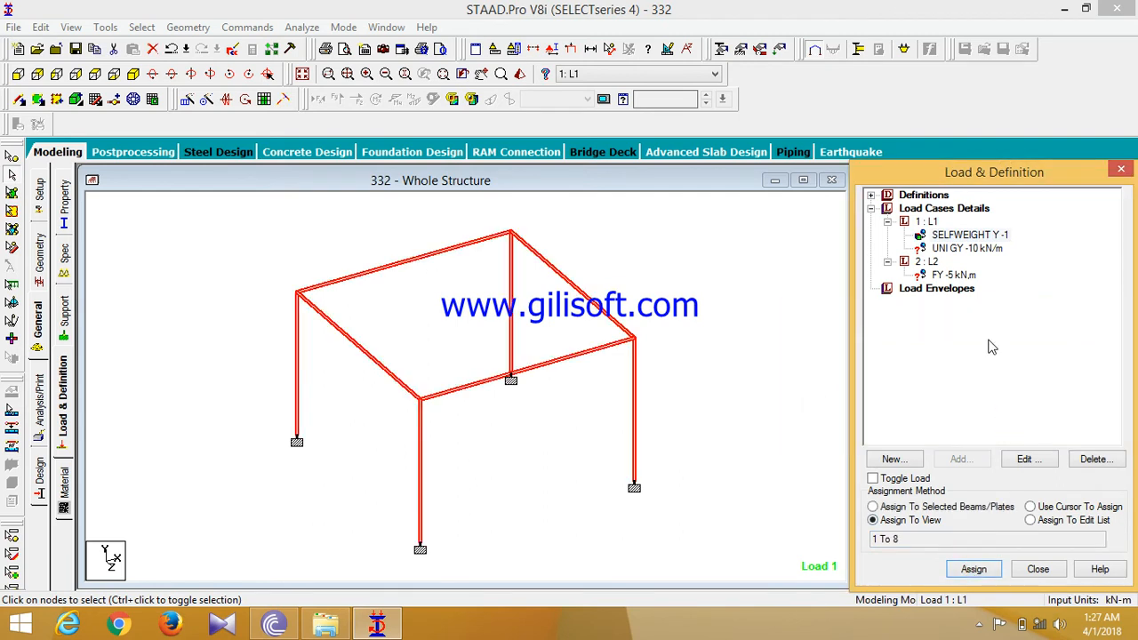
Assign the -10 kN/m GY uniform load of L1 to the four top beams using Assign To Selected Beams, and display the loads
left_click(941, 252)
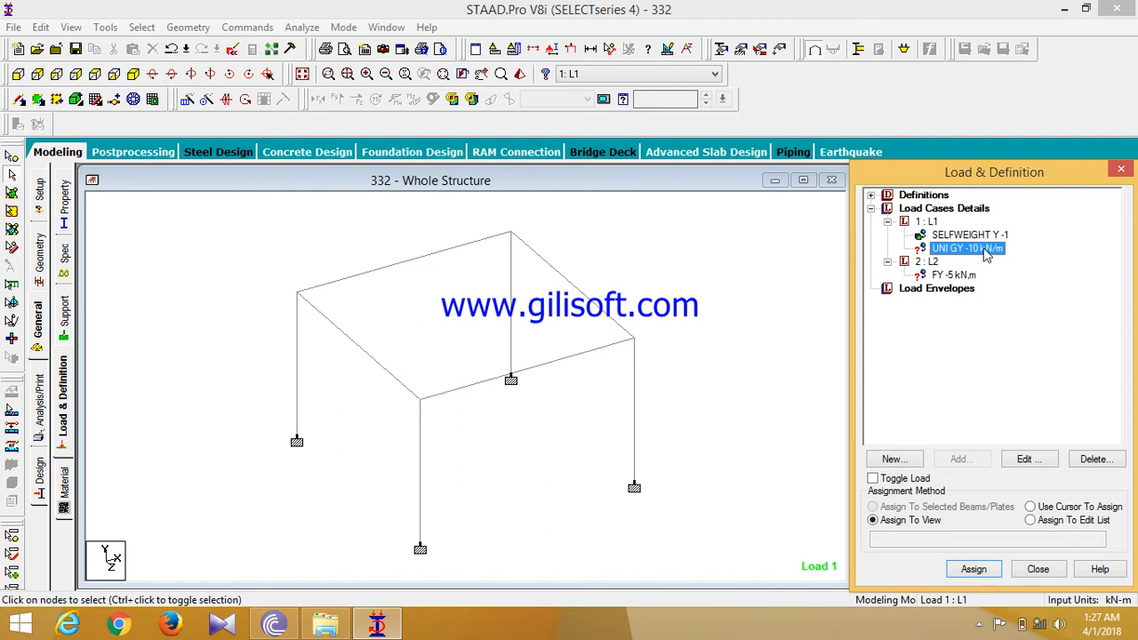
left_click(18, 73)
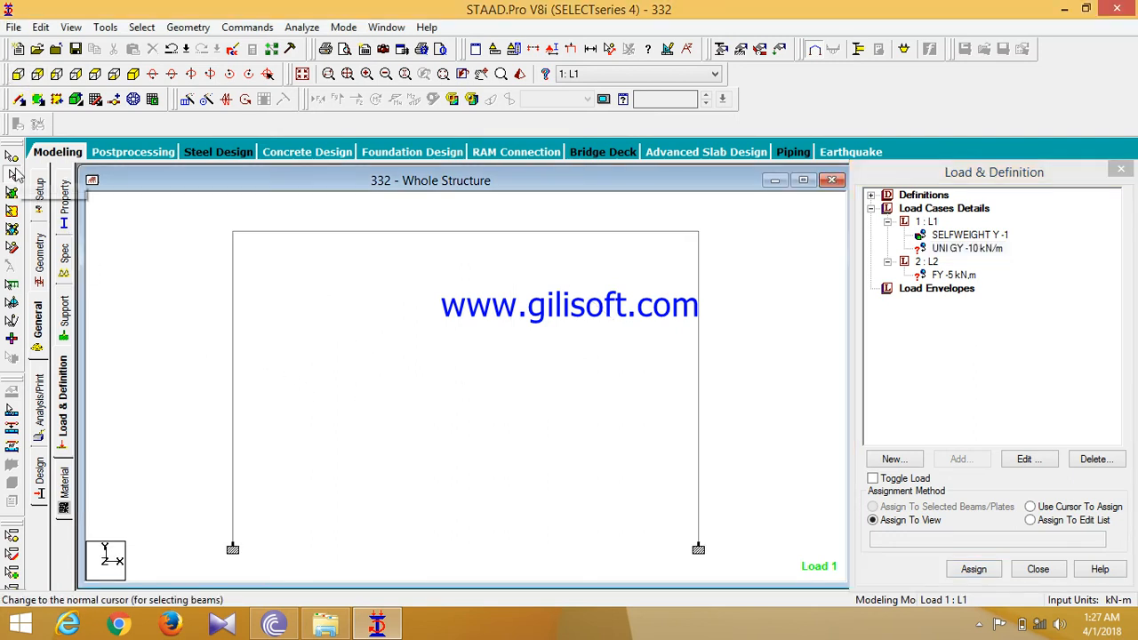
left_click_drag(742, 282, 198, 229)
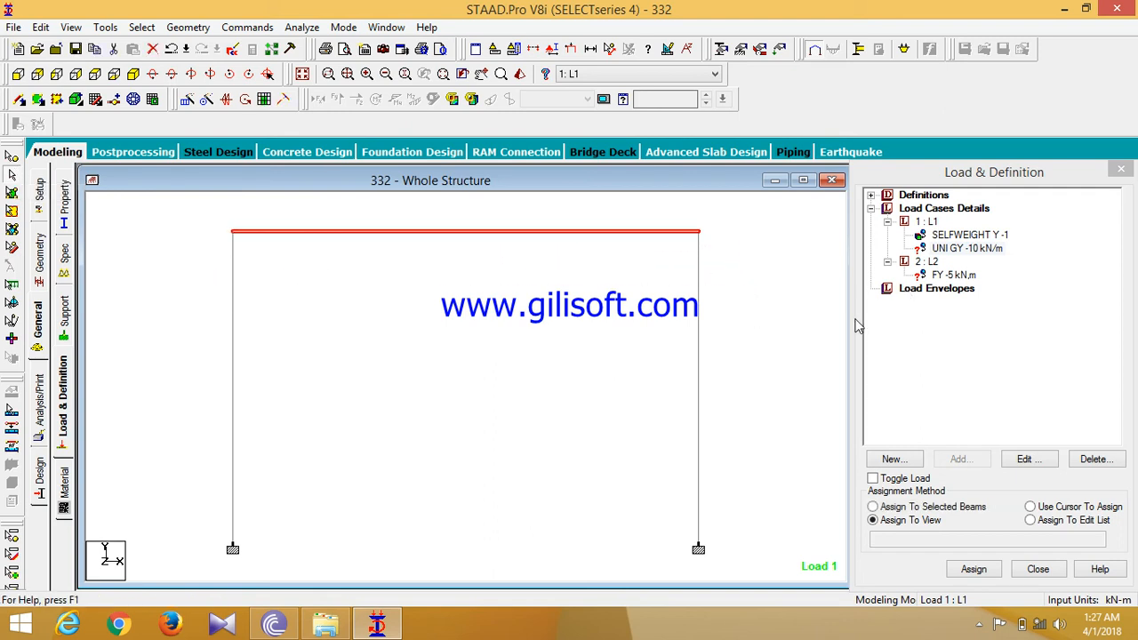
left_click(929, 506)
left_click(974, 569)
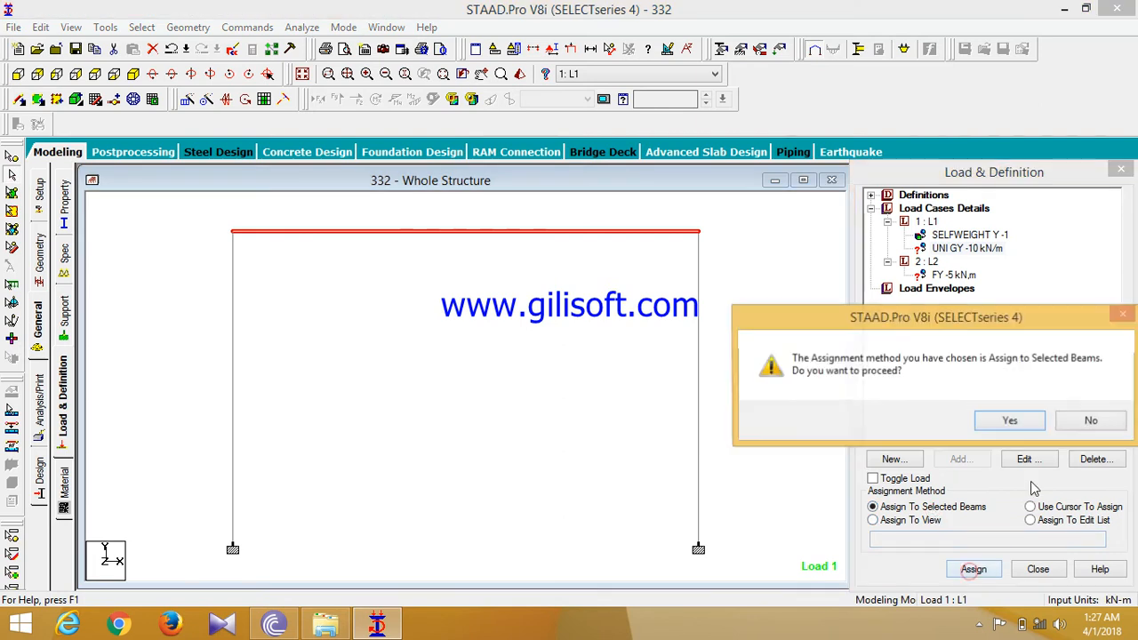
left_click(1013, 427)
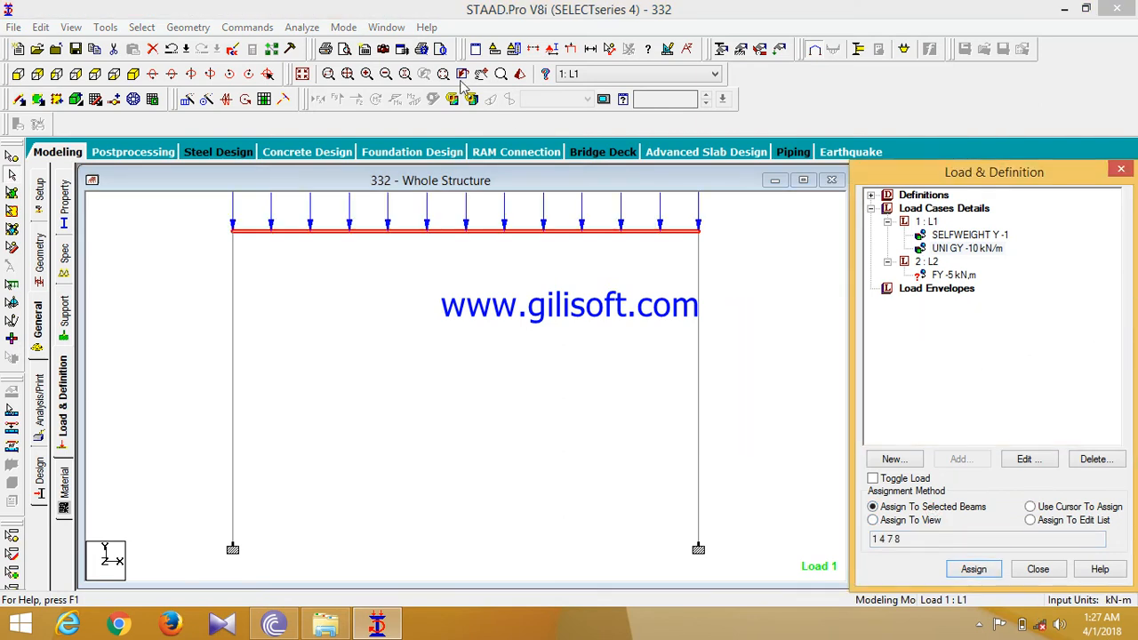
left_click(572, 52)
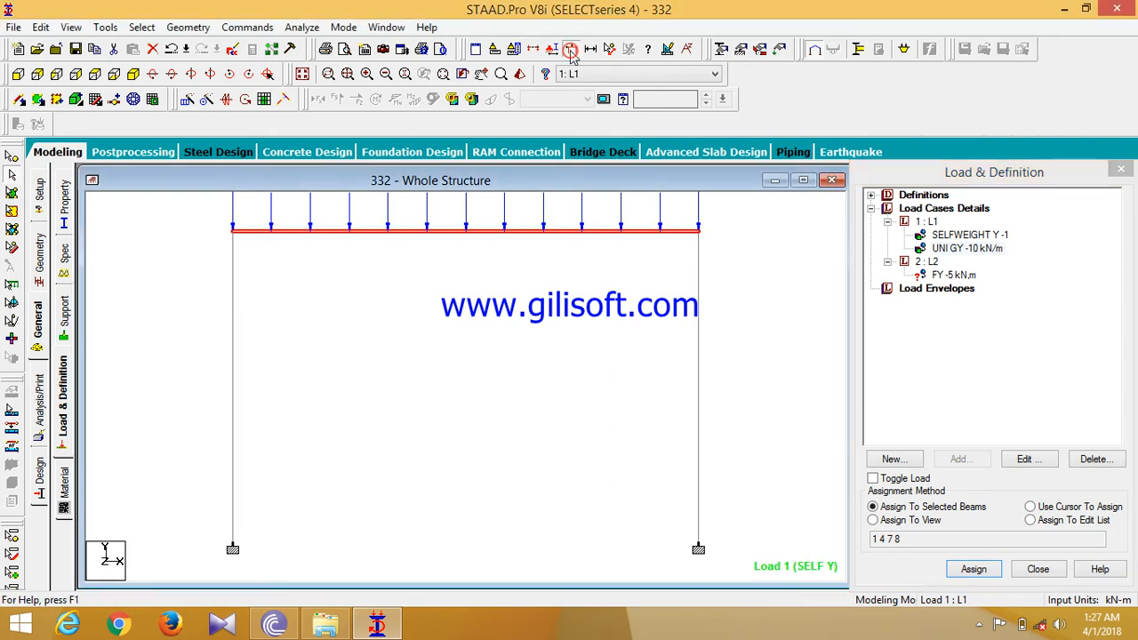
Assign the Fy -5 kN nodal load of L2 to the four top corner nodes using Assign To Selected Nodes
left_click(950, 274)
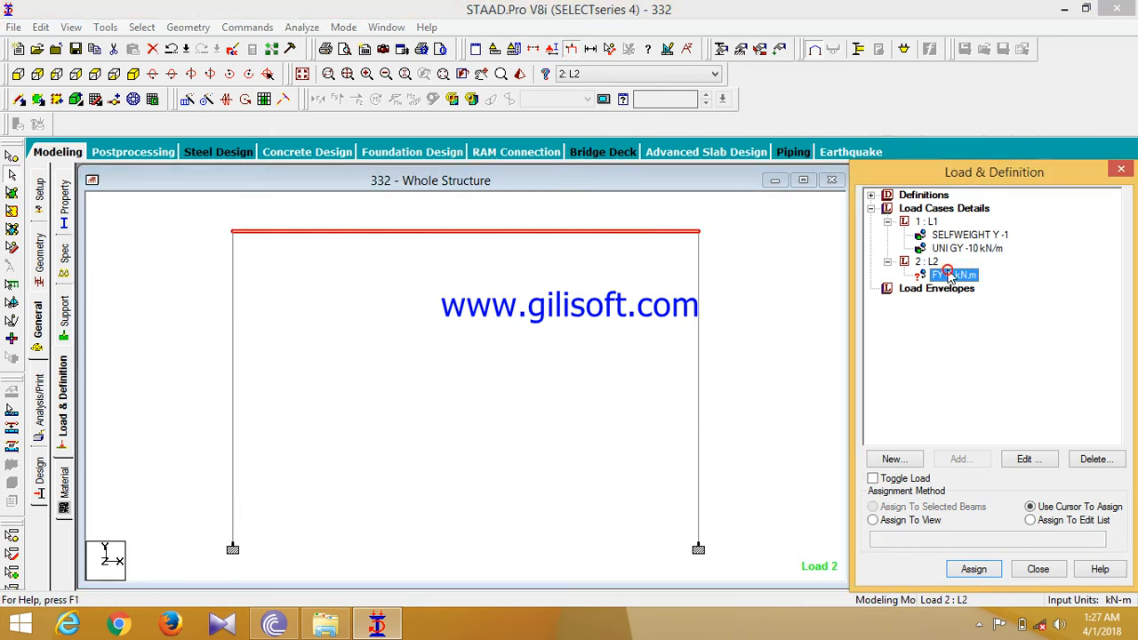
left_click(11, 156)
left_click_drag(717, 242, 152, 224)
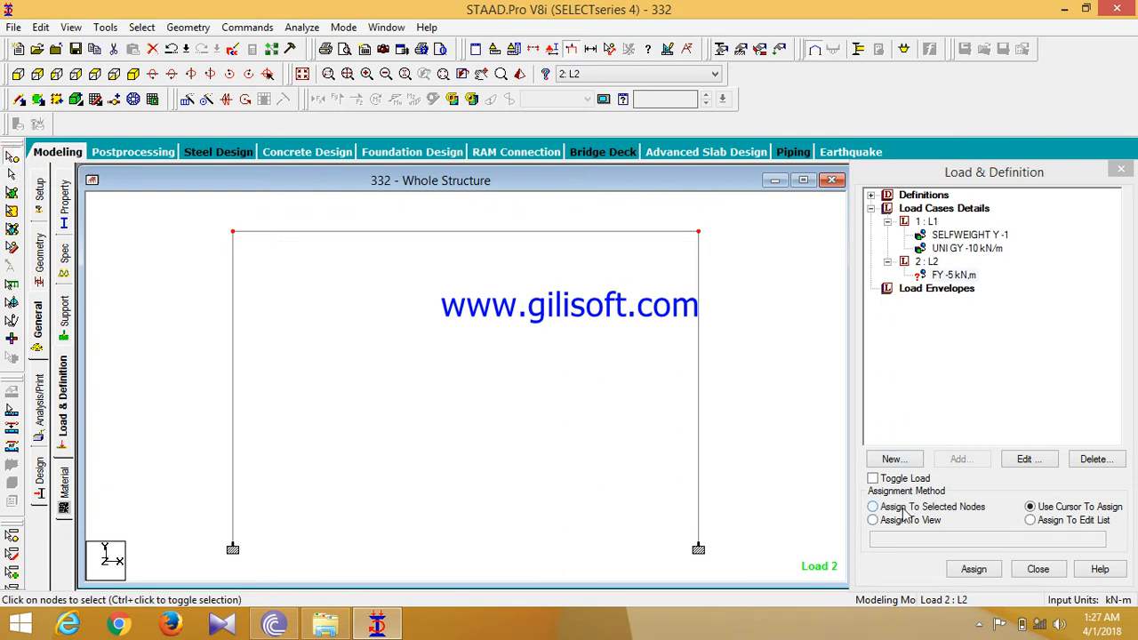
left_click(903, 506)
left_click(996, 570)
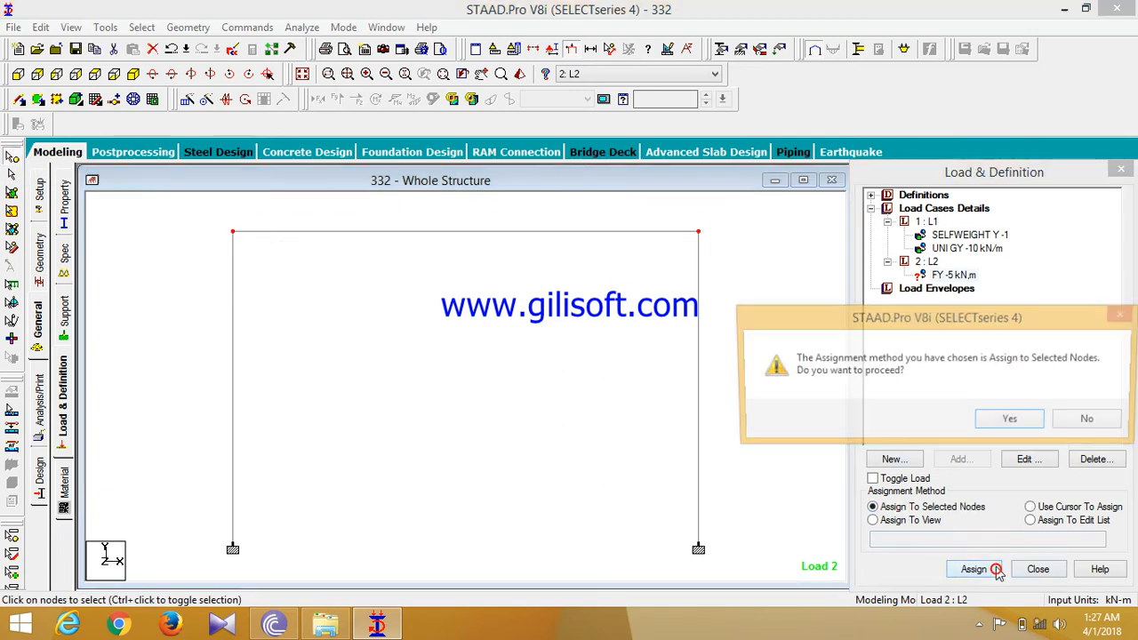
left_click(1009, 418)
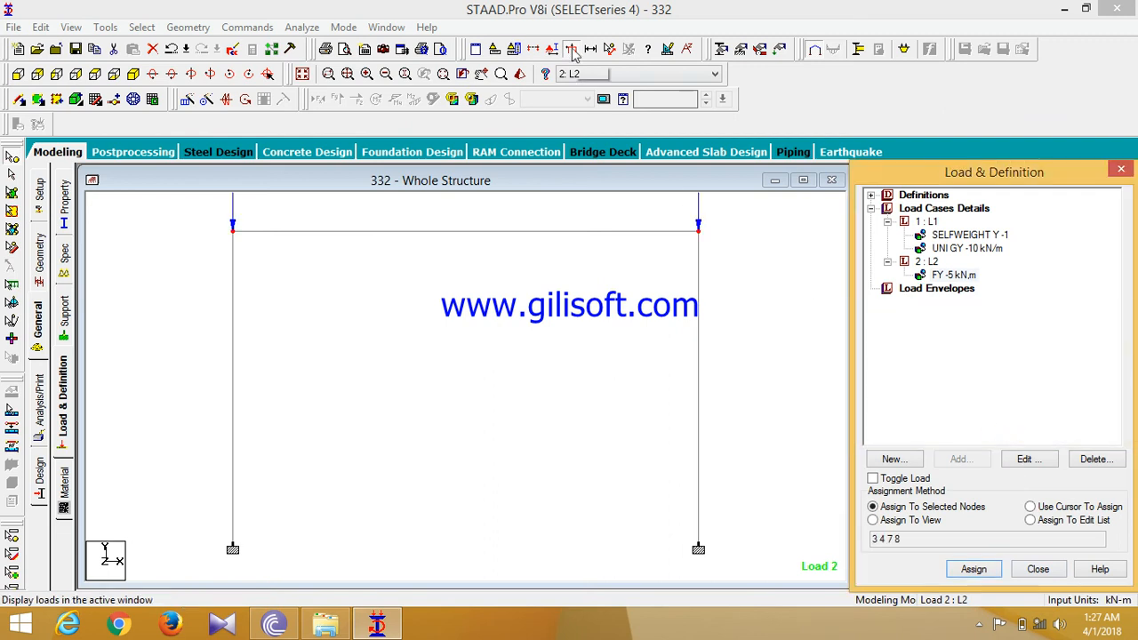
left_click(573, 49)
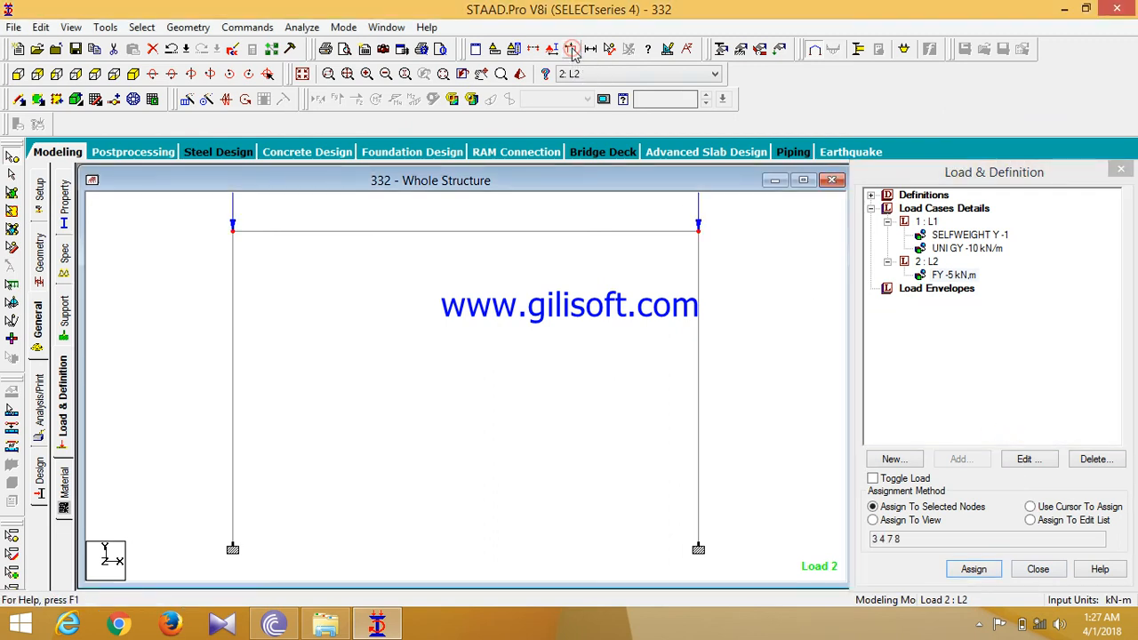
Review the assigned loads of L1 and L2 on the whole frame in isometric view
left_click(133, 74)
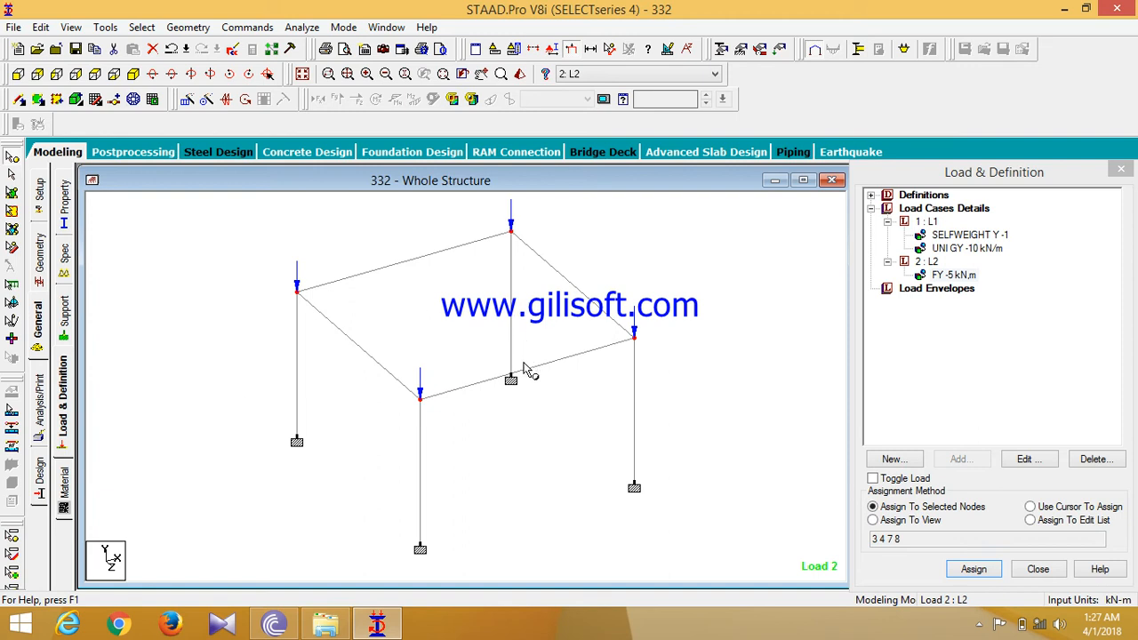
left_click(982, 248)
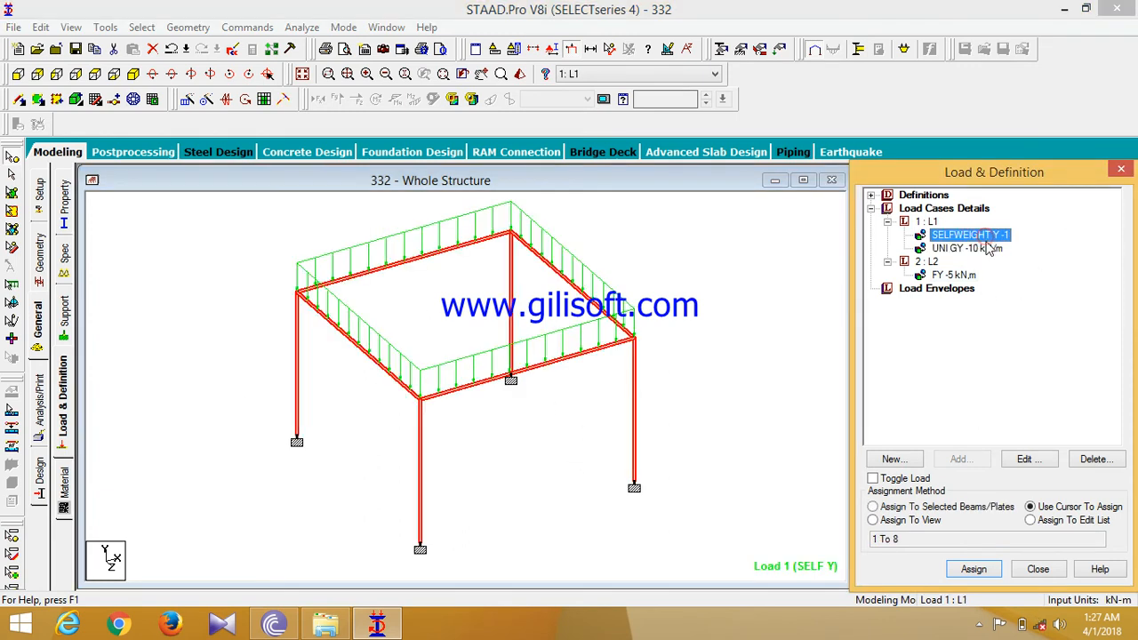
left_click(954, 274)
left_click(820, 308)
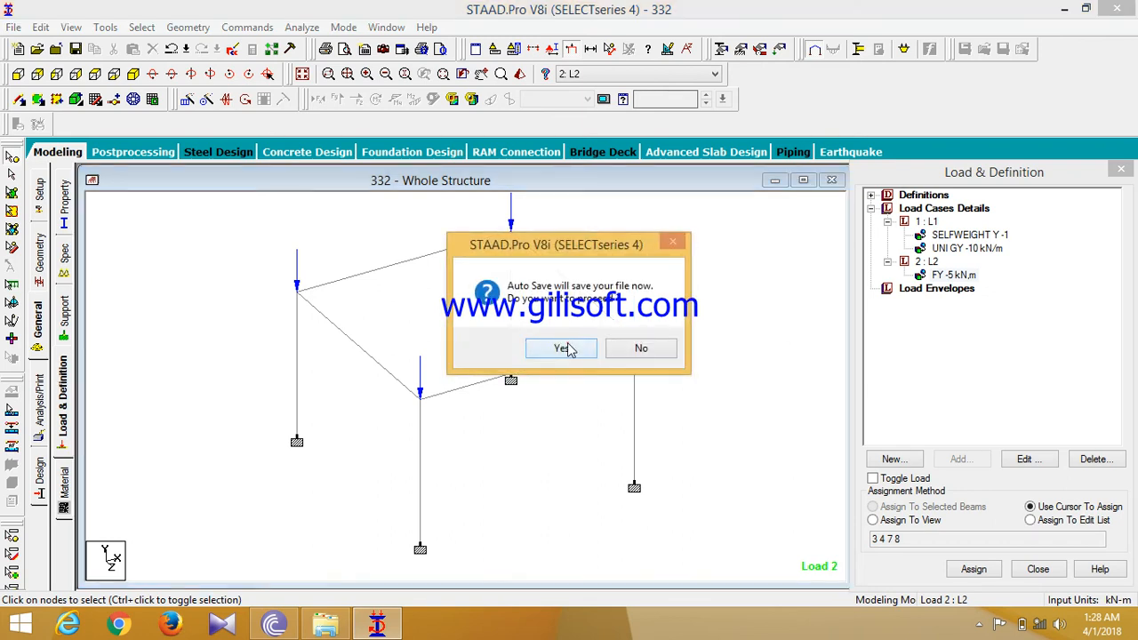
Allow the auto save and add a Perform Analysis command with the No Print option
left_click(569, 349)
left_click(471, 334)
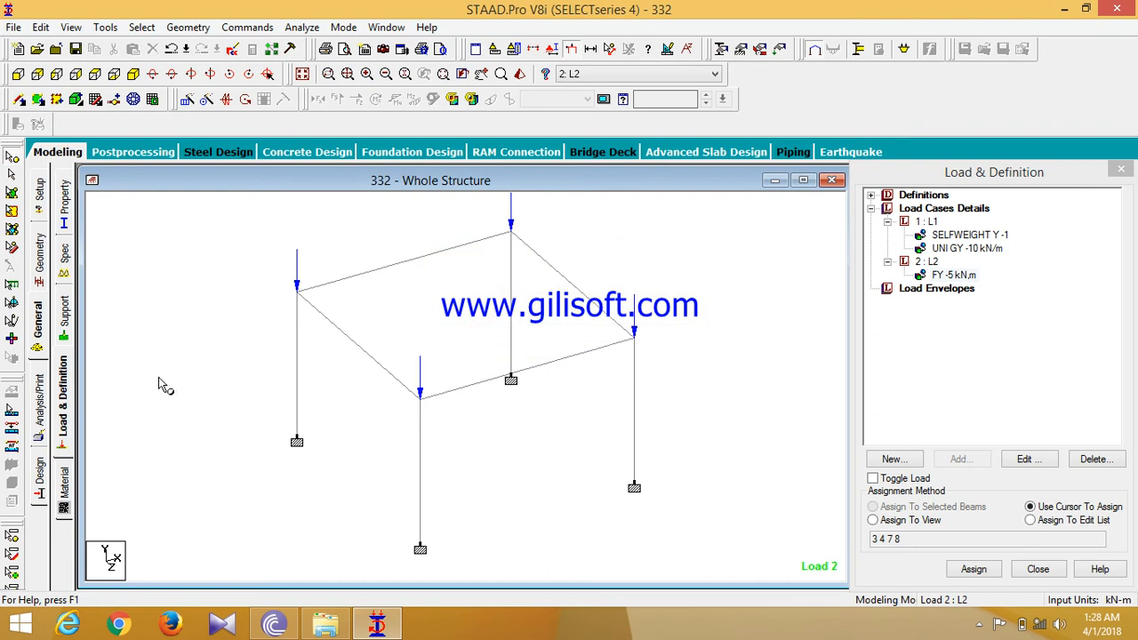
left_click(41, 404)
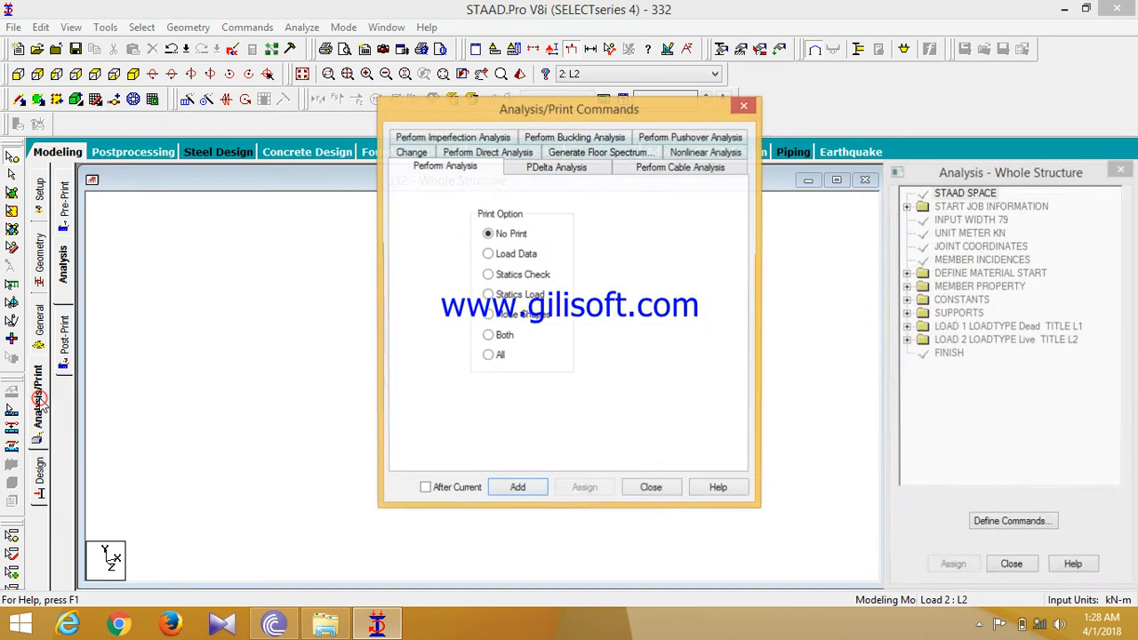
left_click(513, 491)
left_click(629, 492)
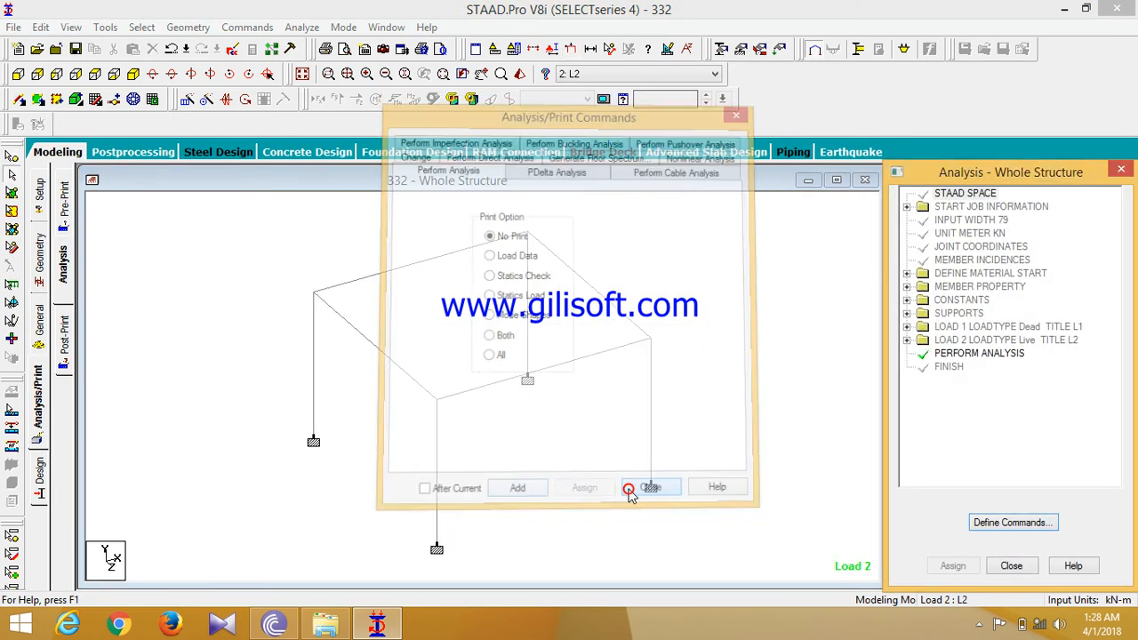
Save the structure, run the analysis and finish it with Stay in Modeling Mode
left_click(302, 27)
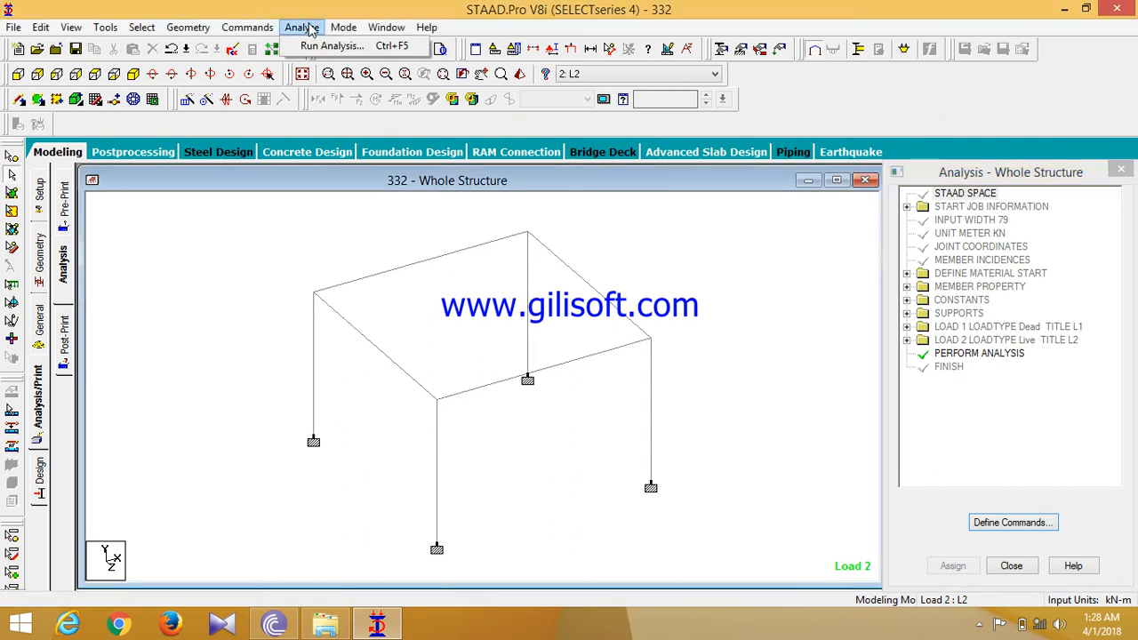
left_click(315, 47)
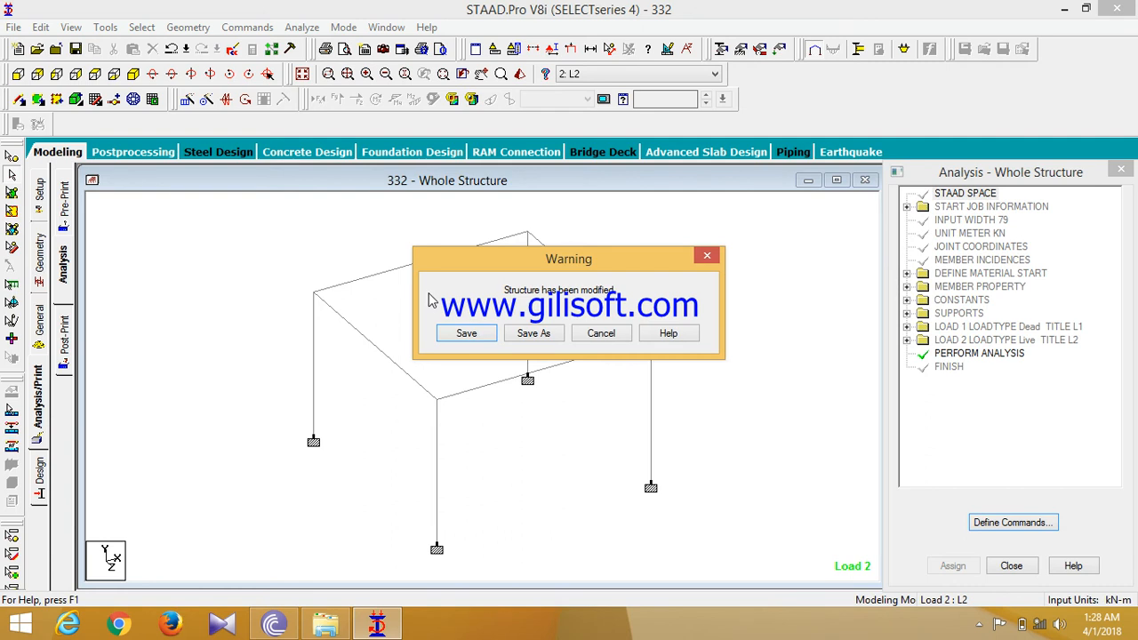
left_click(466, 333)
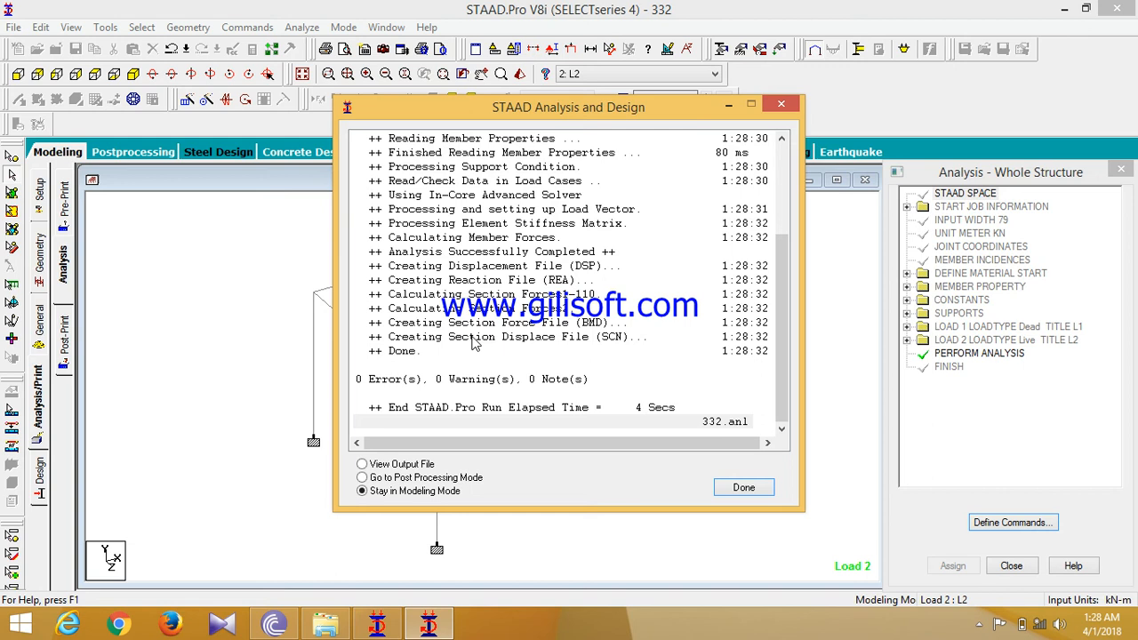
left_click(742, 487)
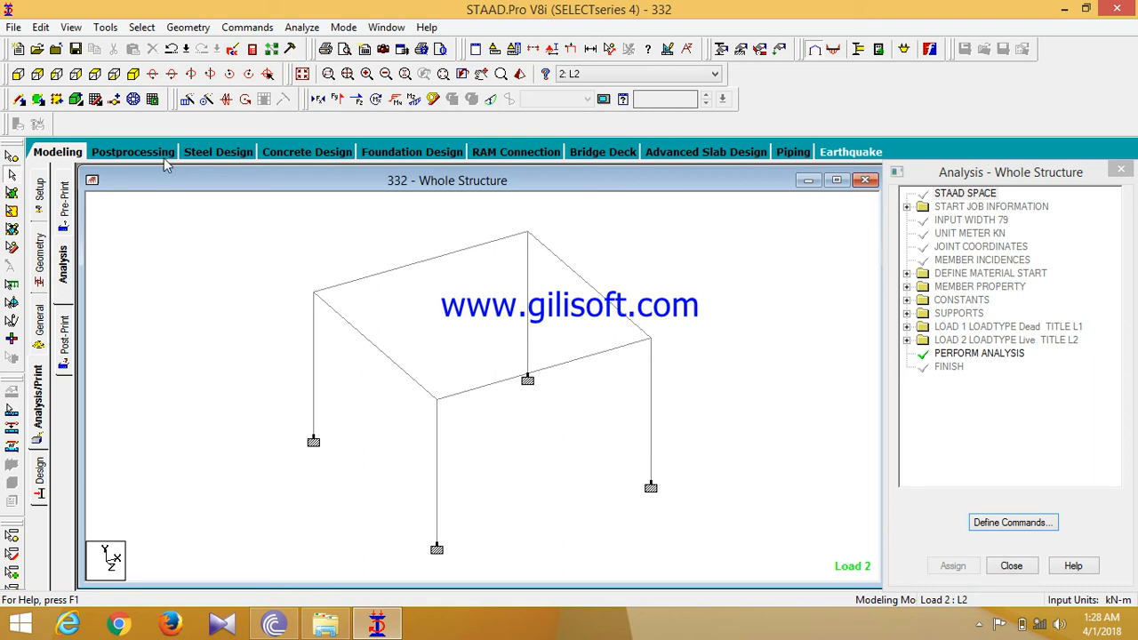
Open the postprocessing results for L1 and L2 and animate the frame's deflection under L2 and under L1
left_click(133, 152)
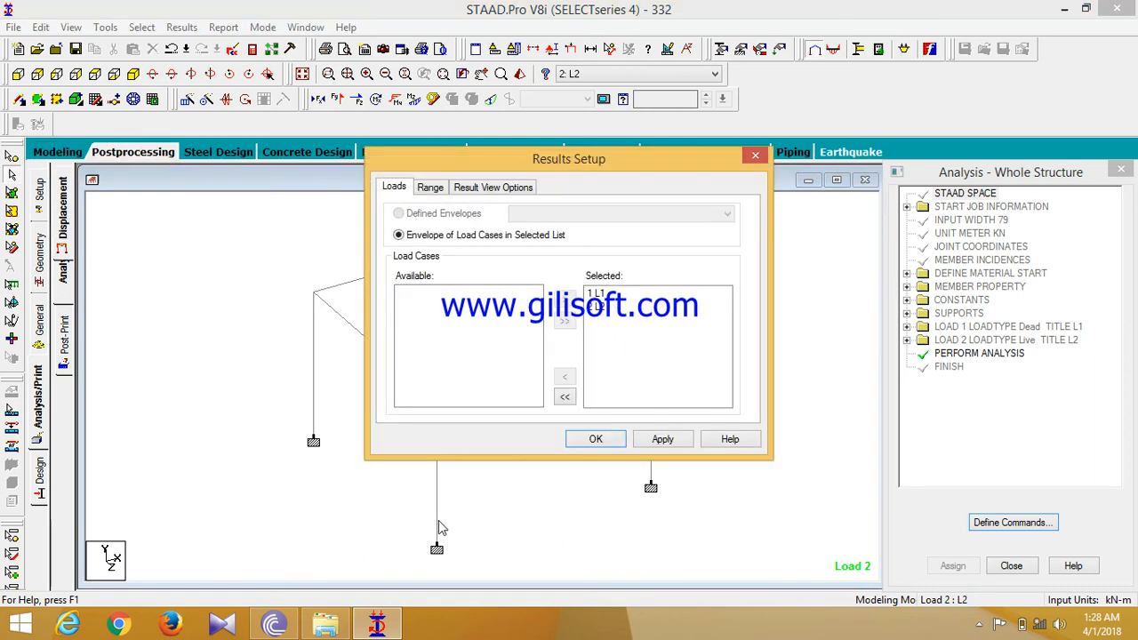
left_click(597, 438)
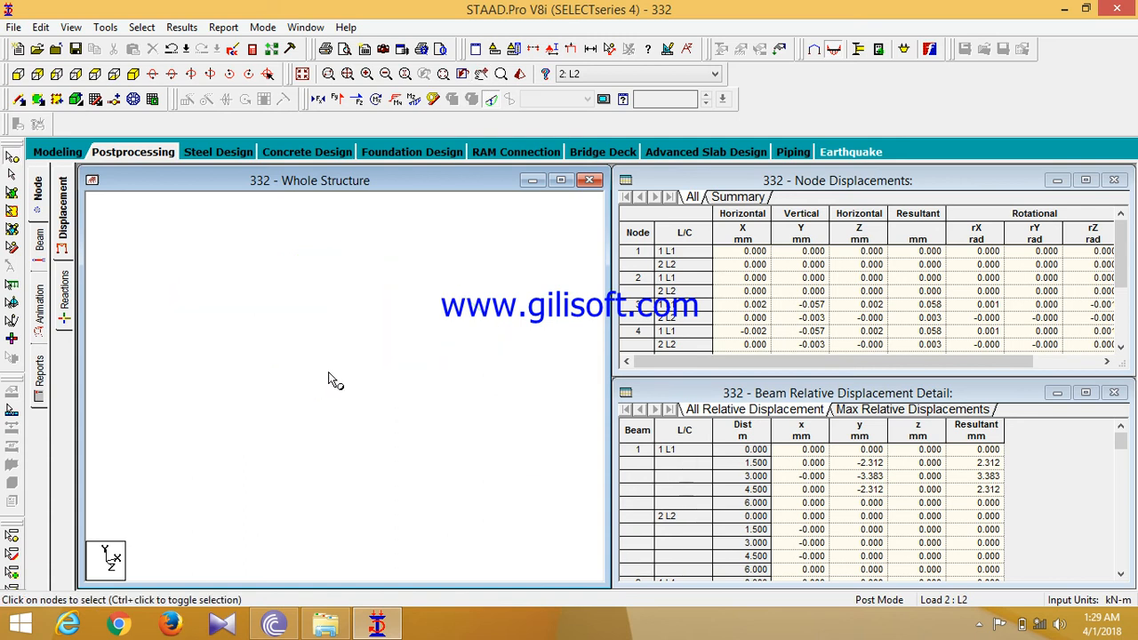
left_click(41, 295)
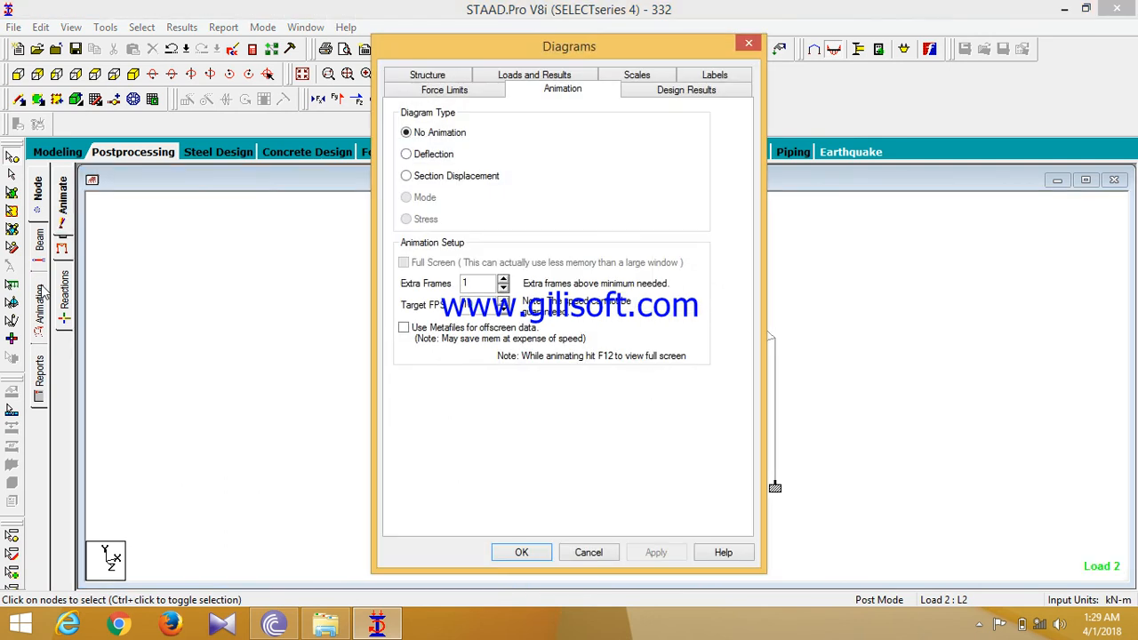
left_click(416, 157)
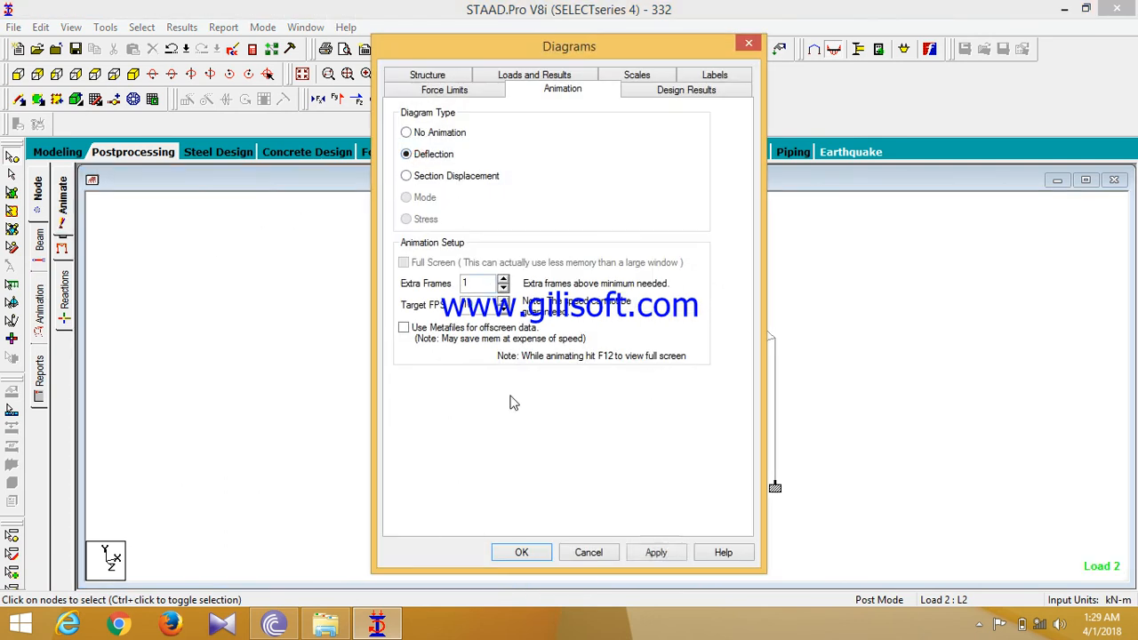
left_click(521, 553)
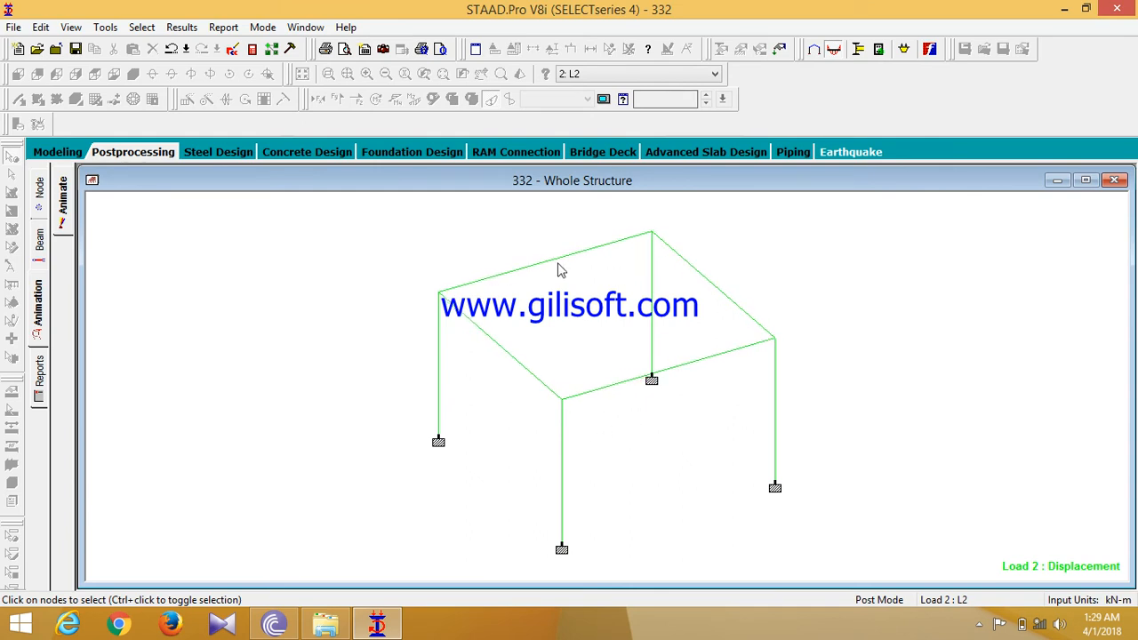
left_click(594, 76)
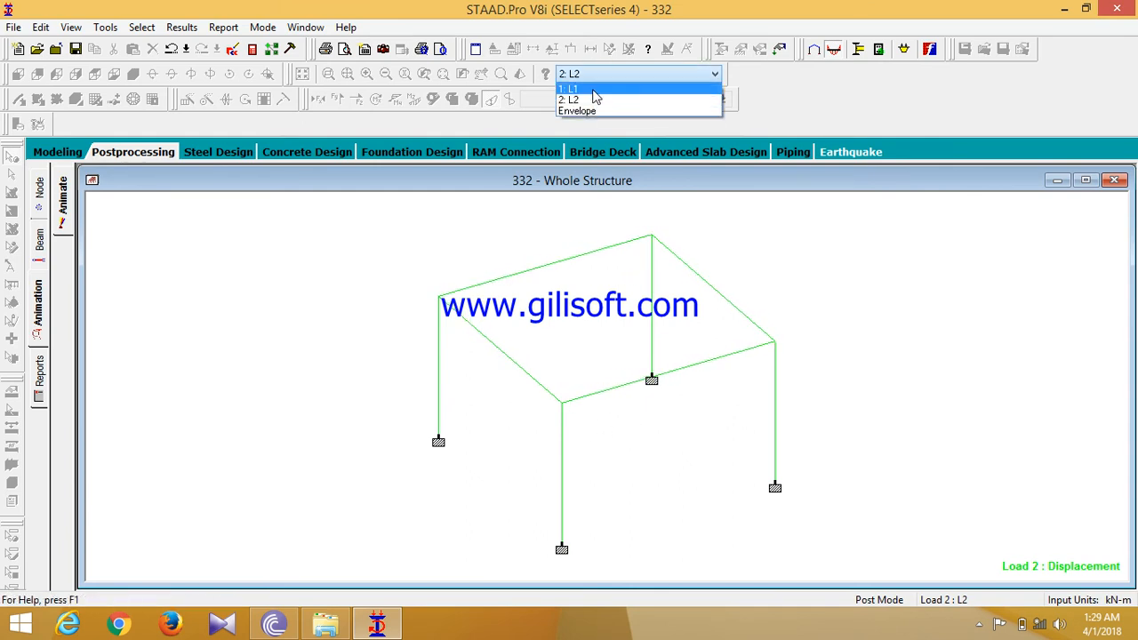
left_click(586, 89)
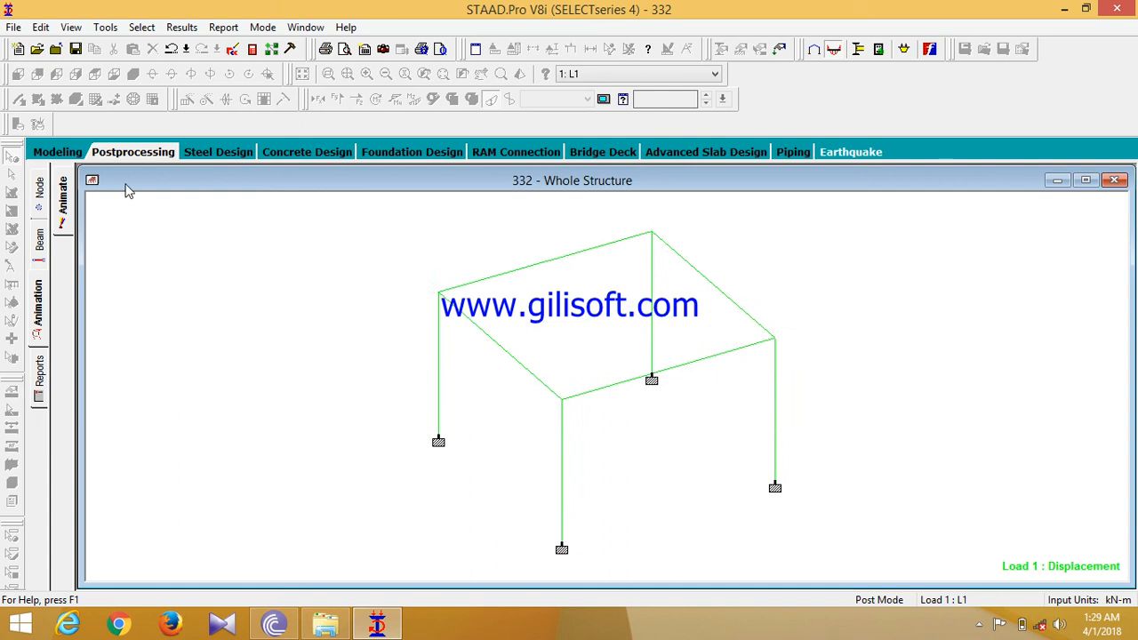
Reopen the displacement results, animate the deflection again under L1 and under L2, and return to modeling
left_click(77, 156)
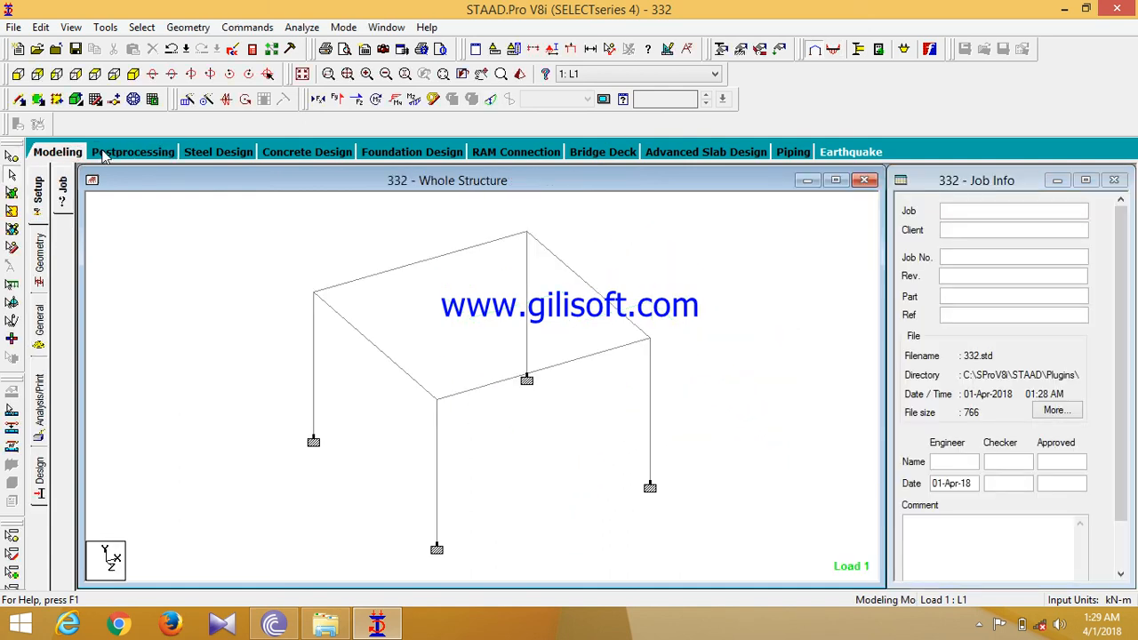
left_click(102, 151)
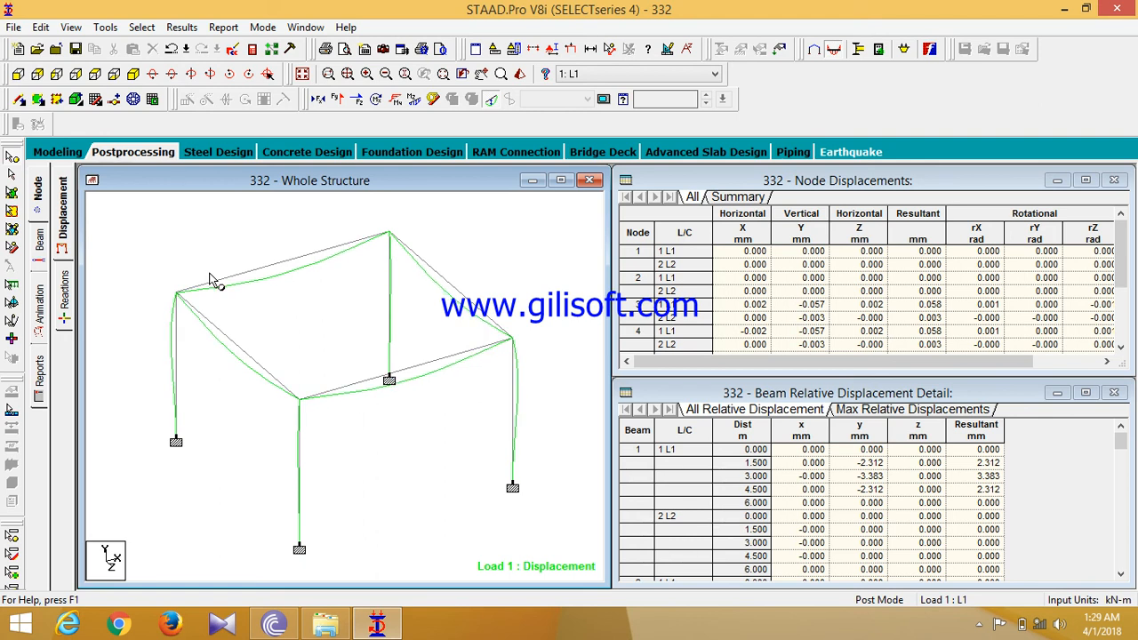
left_click(40, 306)
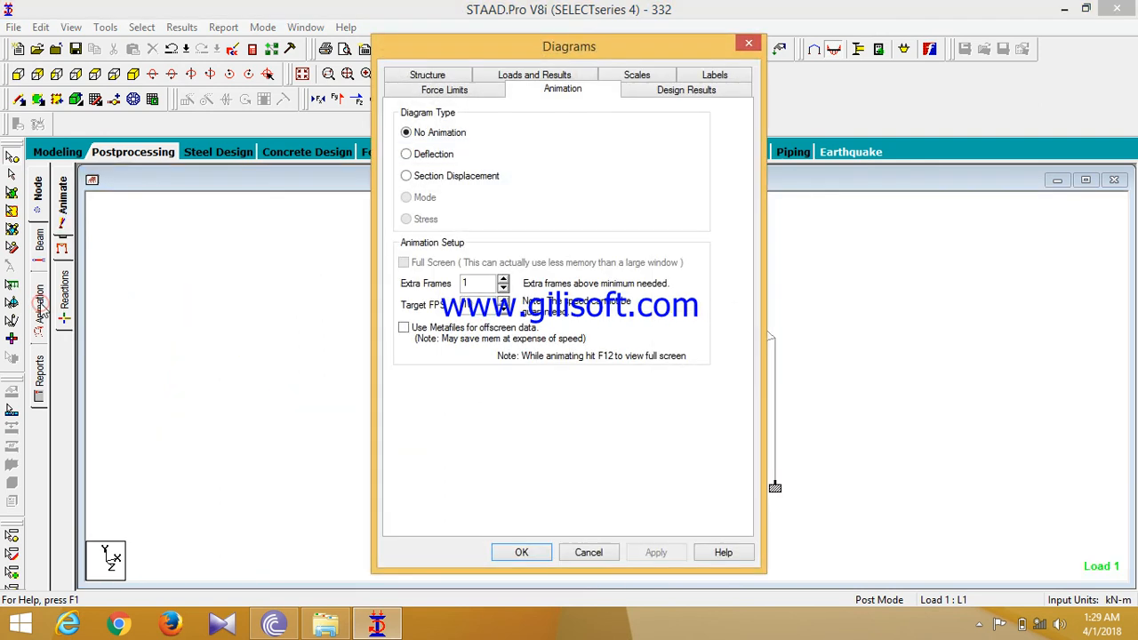
left_click(407, 155)
left_click(521, 552)
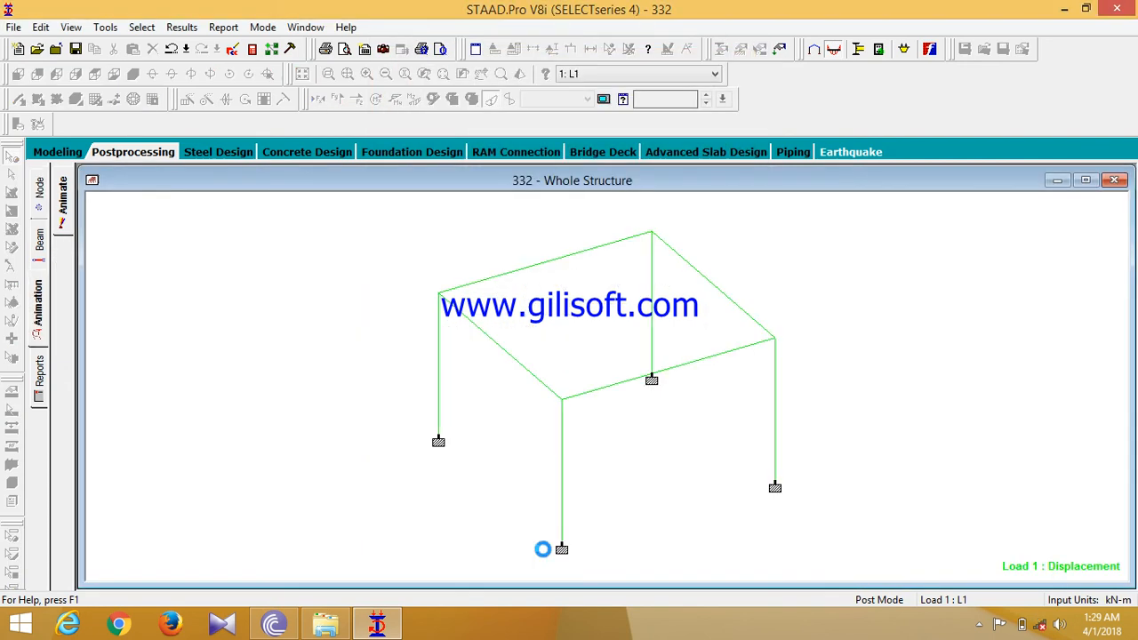
left_click(596, 74)
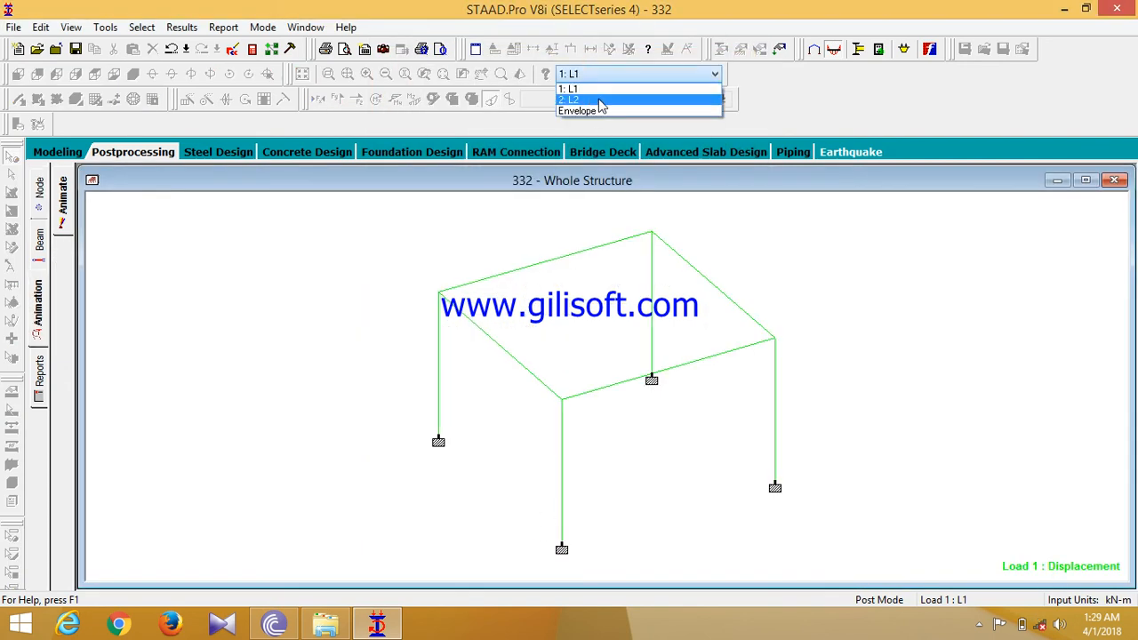
left_click(601, 100)
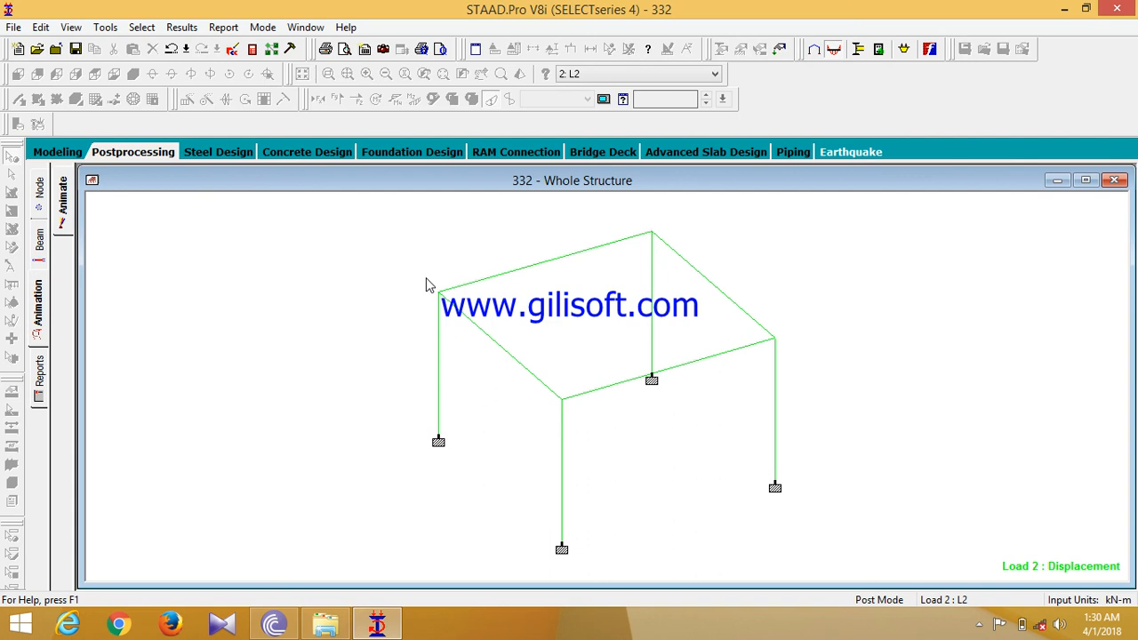
left_click(49, 153)
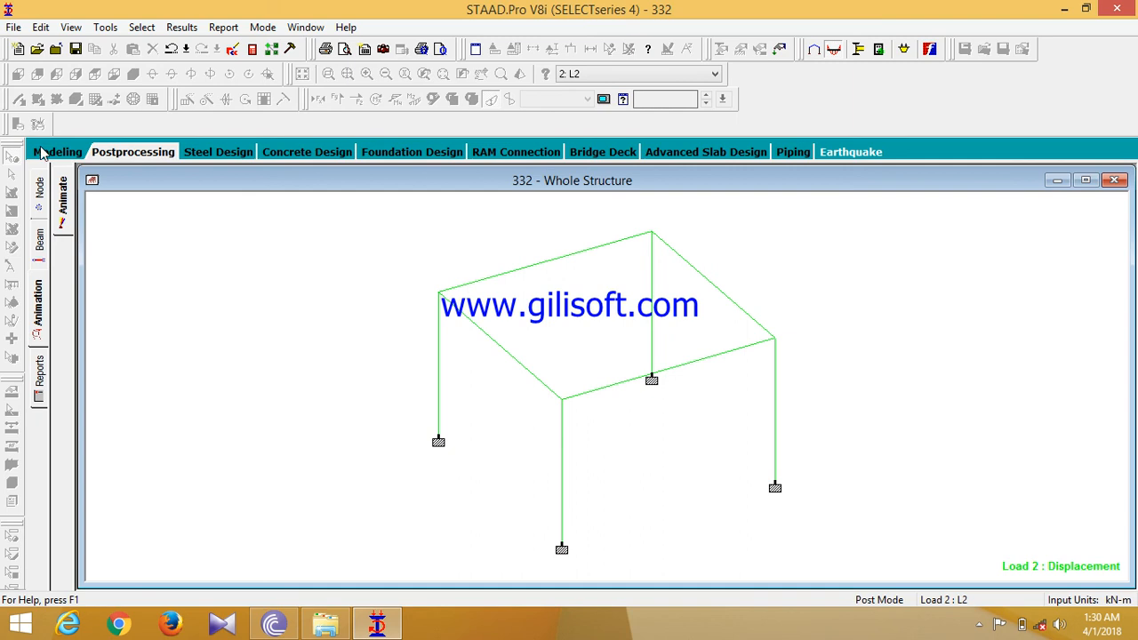